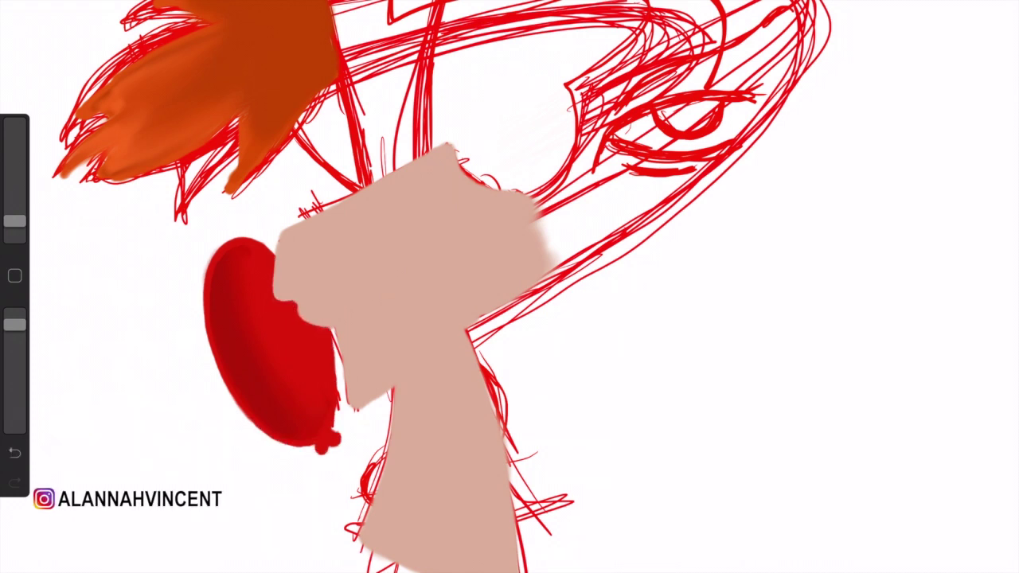
- Enlarge the brush, sample the red shape's colour and dab lighter highlights onto it
drag(14, 220, 14, 211)
click(216, 285)
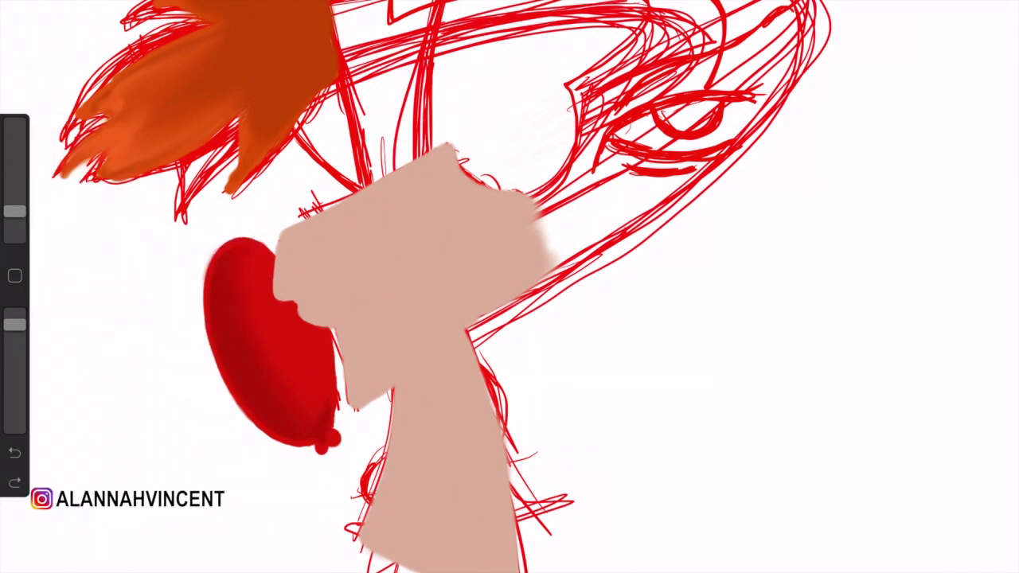
click(308, 380)
drag(14, 211, 14, 148)
drag(15, 324, 14, 314)
click(304, 393)
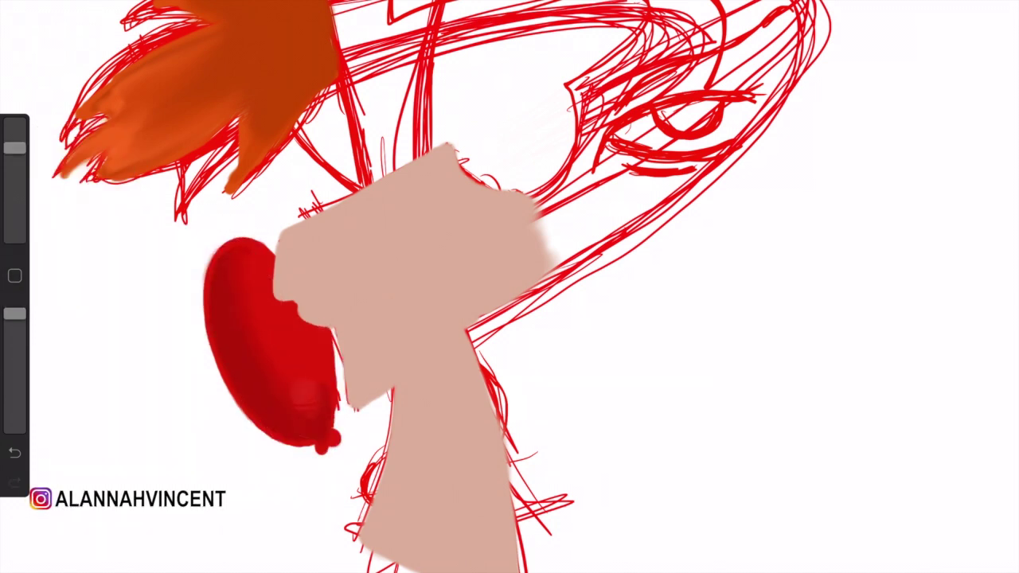
click(268, 382)
drag(14, 148, 14, 209)
- Paint lighter orange along the hair's upper-left edge and darker orange on the lower tips
scroll(509, 287, up, 5)
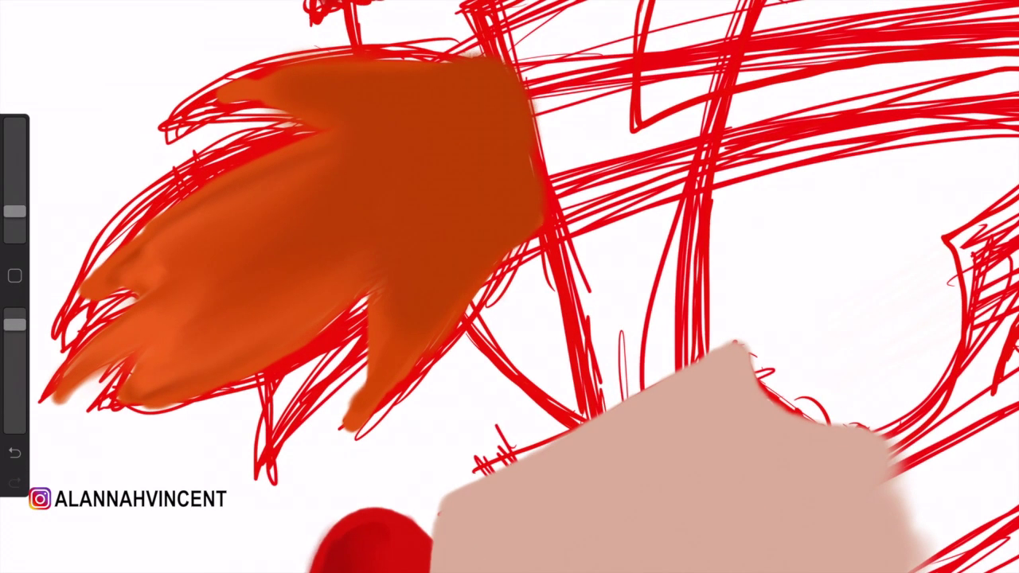
mouse_move(486, 68)
mouse_down()
mouse_move(270, 79)
mouse_move(183, 132)
mouse_move(71, 311)
mouse_move(44, 402)
mouse_up()
drag(179, 342, 112, 410)
drag(541, 223, 350, 446)
scroll(509, 286, right, 10)
scroll(509, 287, down, 2)
- Switch the colour to yellow and fill in the iris of the sketched eye
click(999, 17)
drag(958, 61, 871, 23)
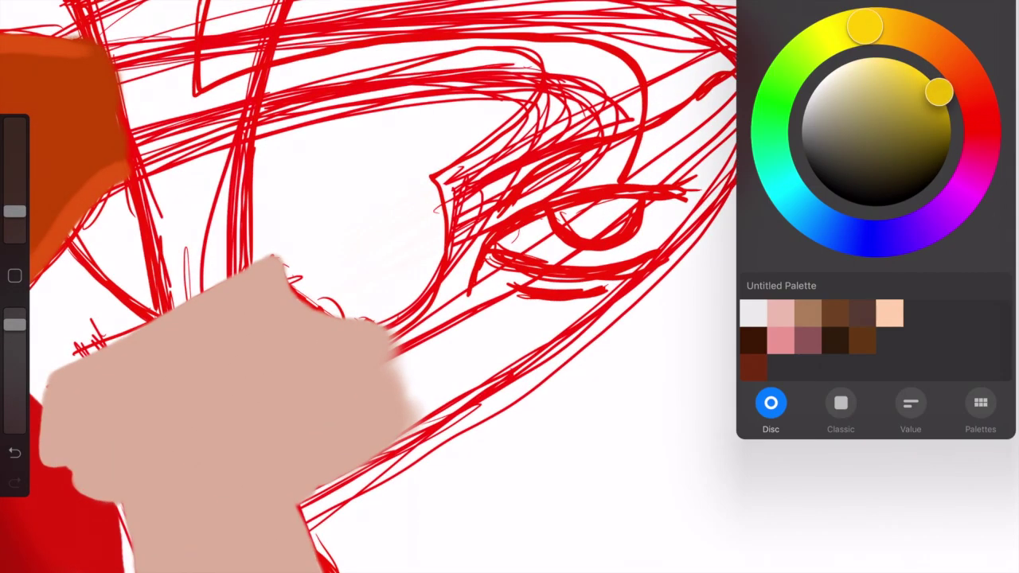
click(572, 223)
mouse_move(566, 223)
mouse_down()
mouse_move(629, 227)
mouse_move(637, 206)
mouse_up()
drag(557, 203, 640, 199)
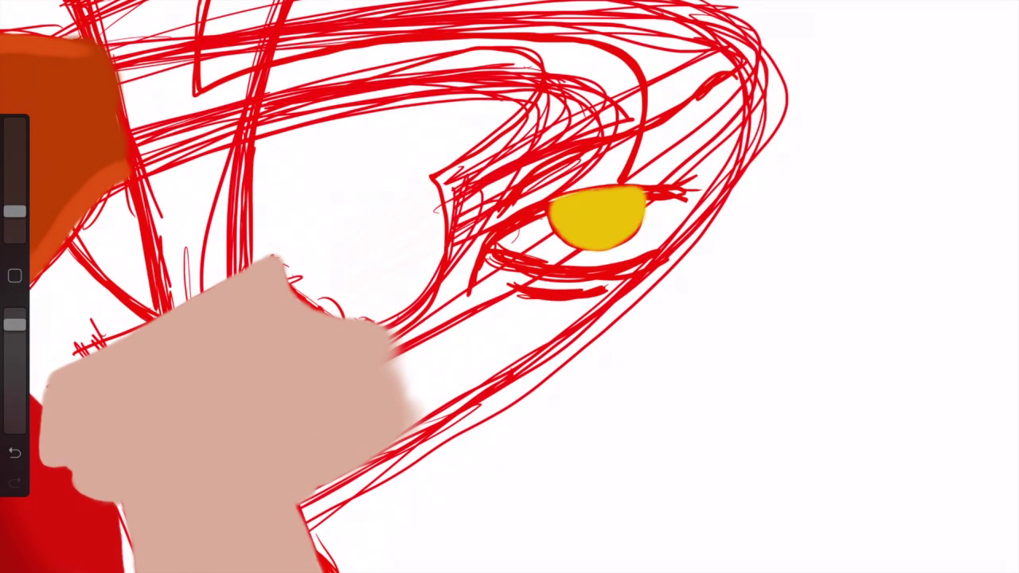
- Draw black upper and lower eyelid lines with a smaller brush, plus a second line below
click(999, 17)
drag(15, 211, 15, 216)
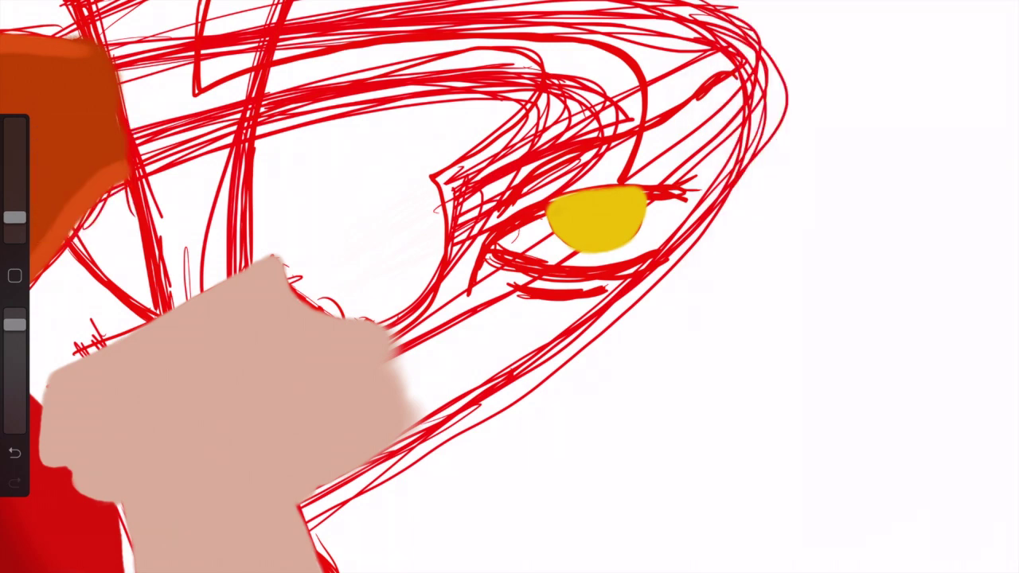
scroll(625, 177, up, 2)
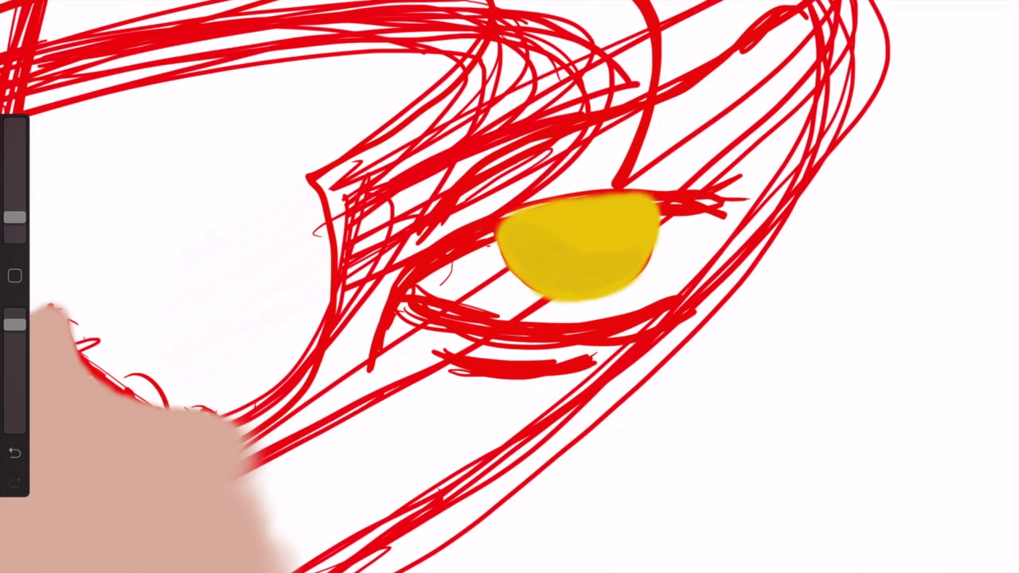
scroll(509, 286, down, 2)
click(999, 18)
drag(15, 217, 15, 221)
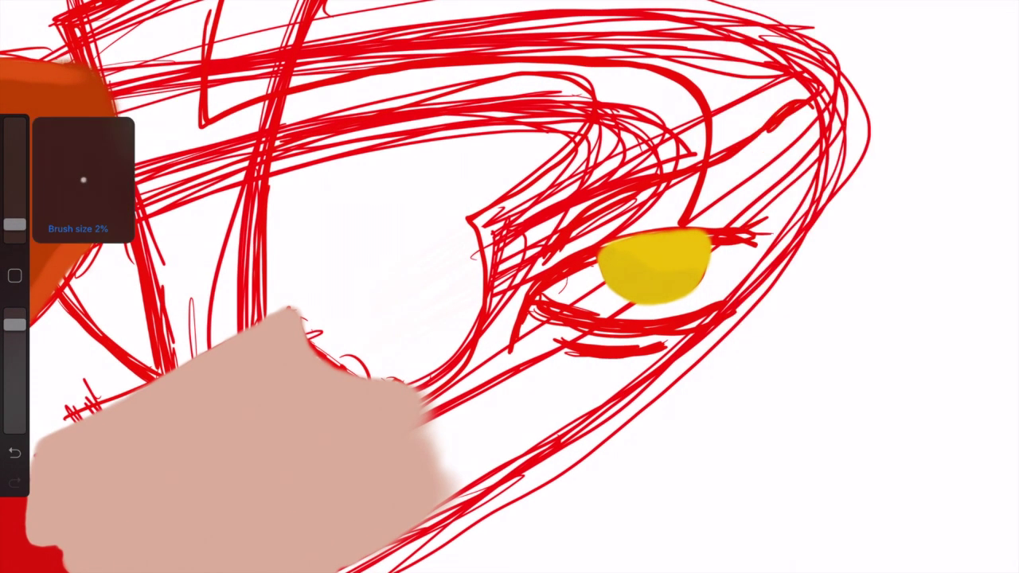
mouse_move(744, 235)
mouse_down()
mouse_move(601, 247)
mouse_move(509, 350)
mouse_up()
key(ctrl+z)
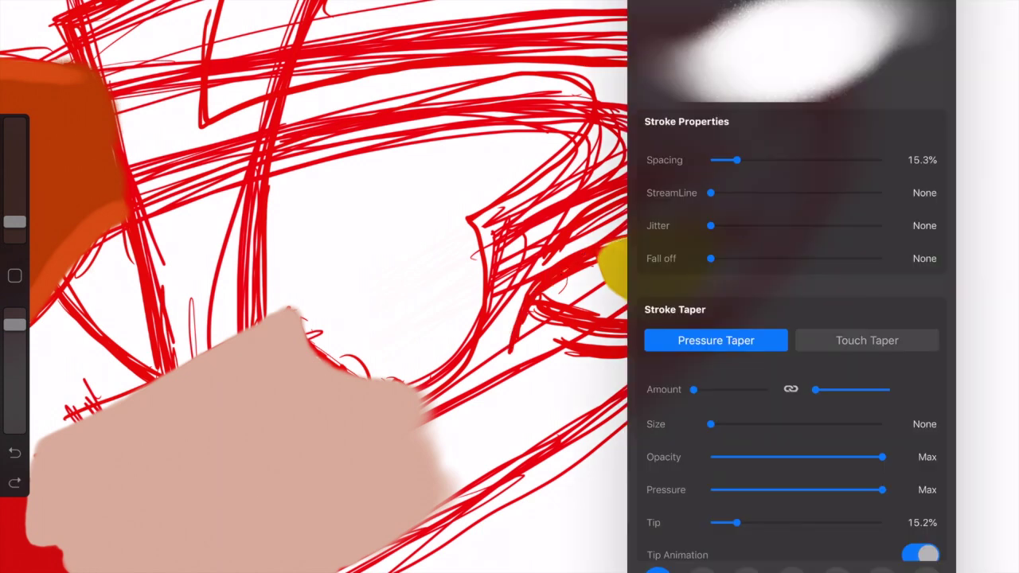
mouse_move(744, 235)
mouse_down()
mouse_move(648, 231)
mouse_move(509, 350)
mouse_up()
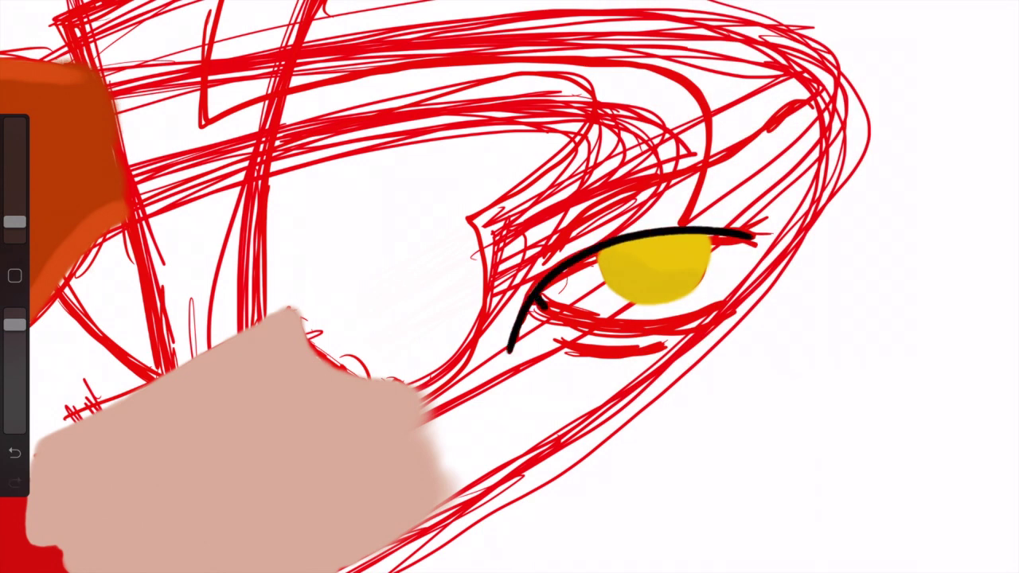
drag(535, 300, 732, 304)
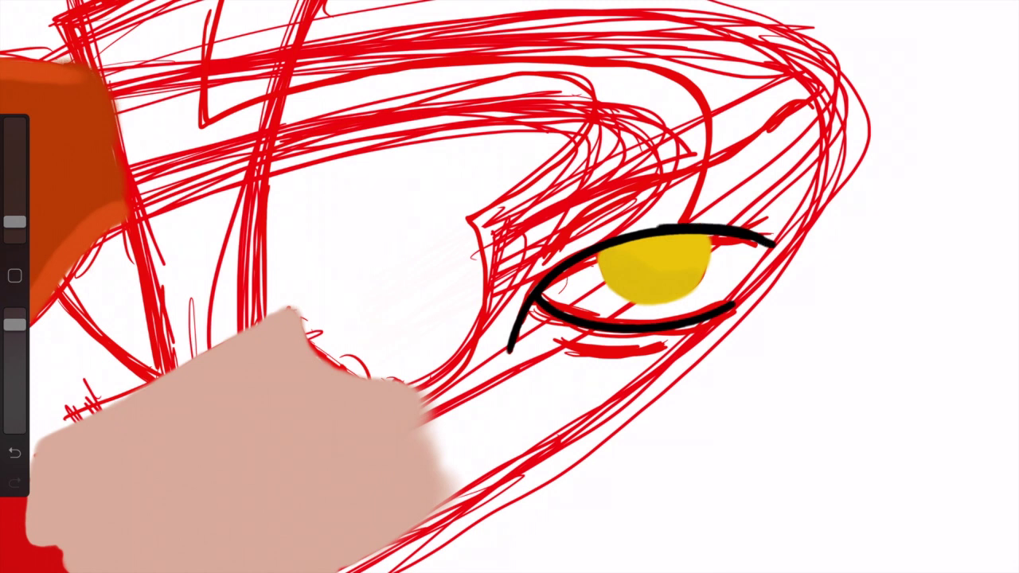
drag(555, 344, 686, 337)
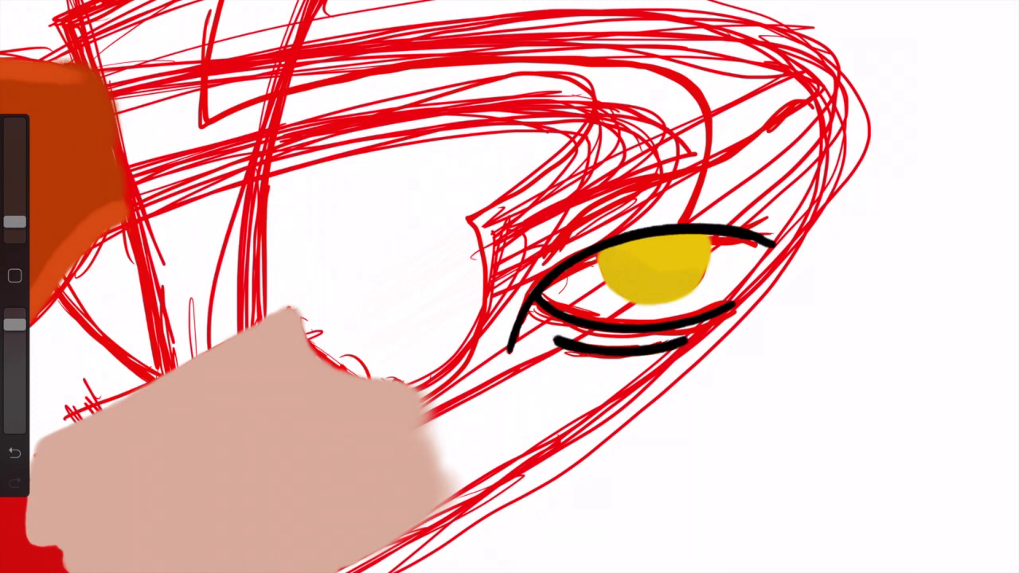
- Lower the brush opacity and build up soft dark shading under the eye
drag(14, 222, 15, 217)
drag(15, 325, 14, 378)
drag(14, 217, 14, 203)
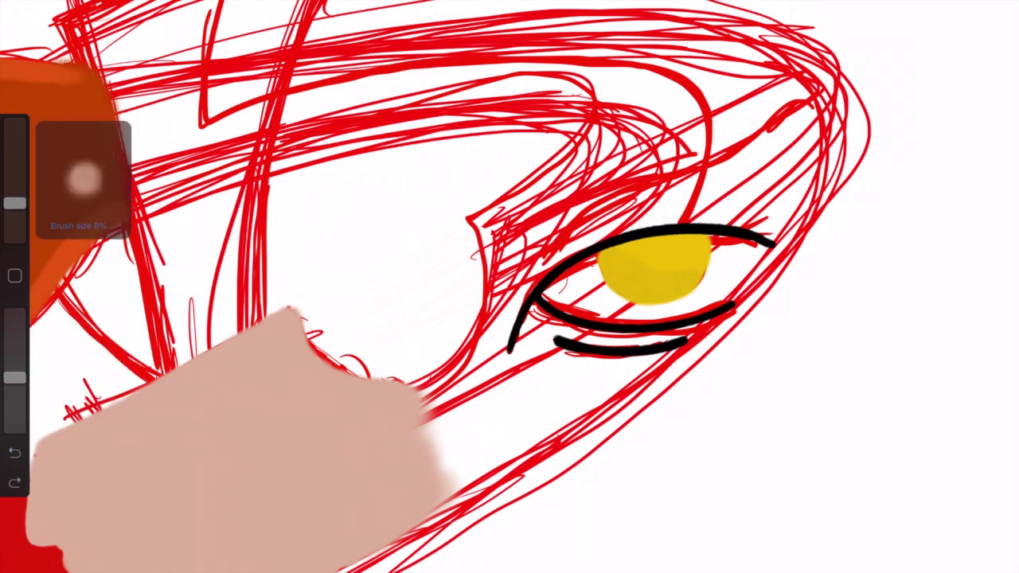
drag(535, 326, 693, 343)
drag(557, 332, 716, 327)
mouse_move(640, 343)
mouse_down()
mouse_move(530, 311)
mouse_move(677, 343)
mouse_move(525, 318)
mouse_up()
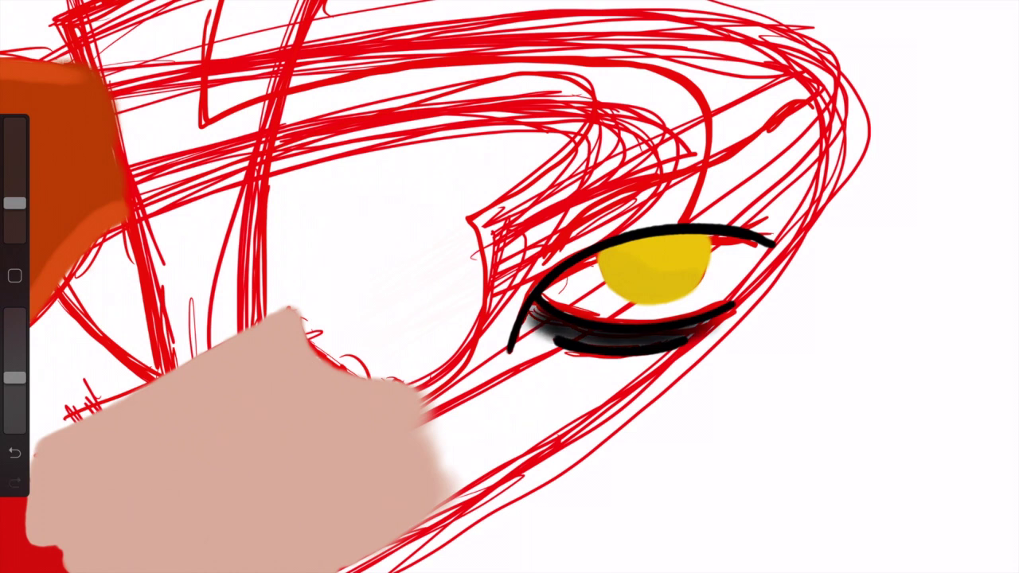
- Shrink the brush and reduce its StreamLine stroke smoothing
drag(14, 203, 15, 219)
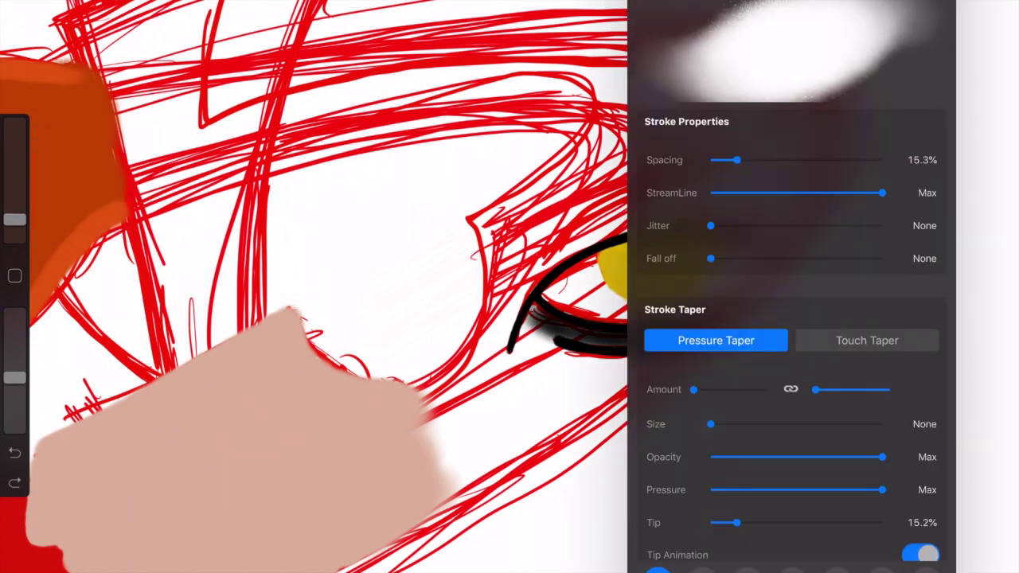
drag(882, 194, 780, 193)
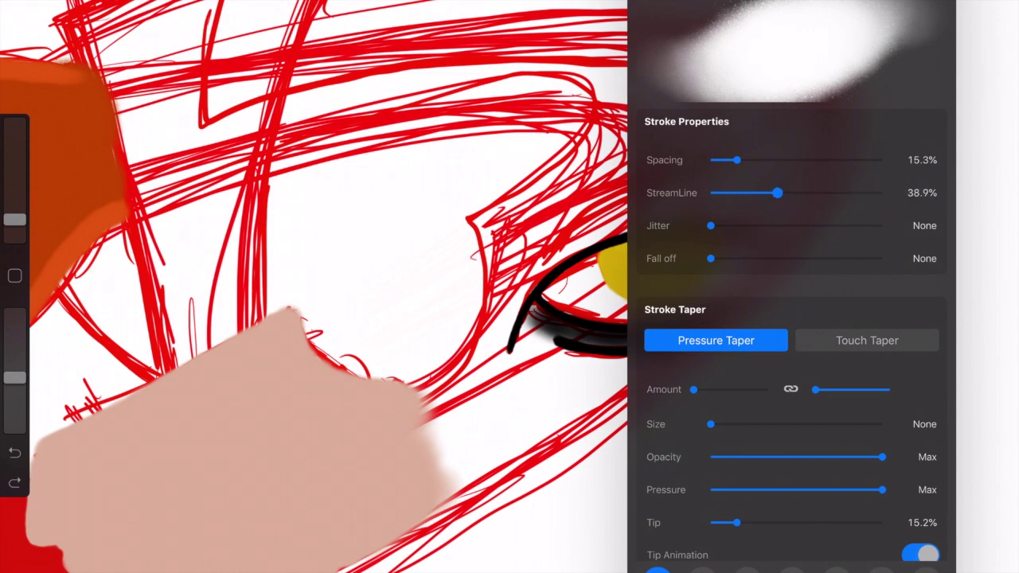
click(478, 239)
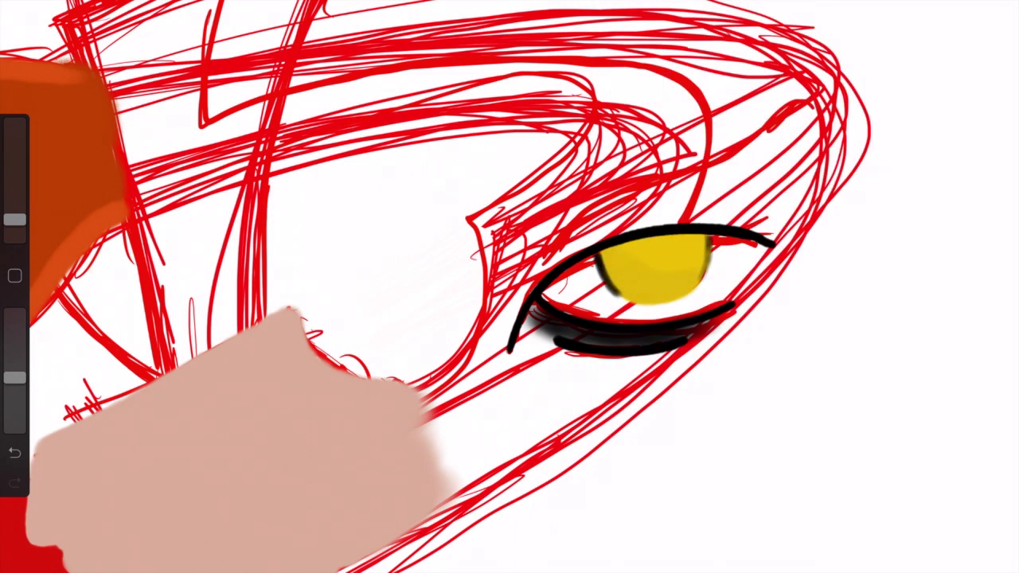
- Outline the yellow iris with a soft dark edge at lower opacity
drag(15, 236, 14, 233)
scroll(637, 287, up, 5)
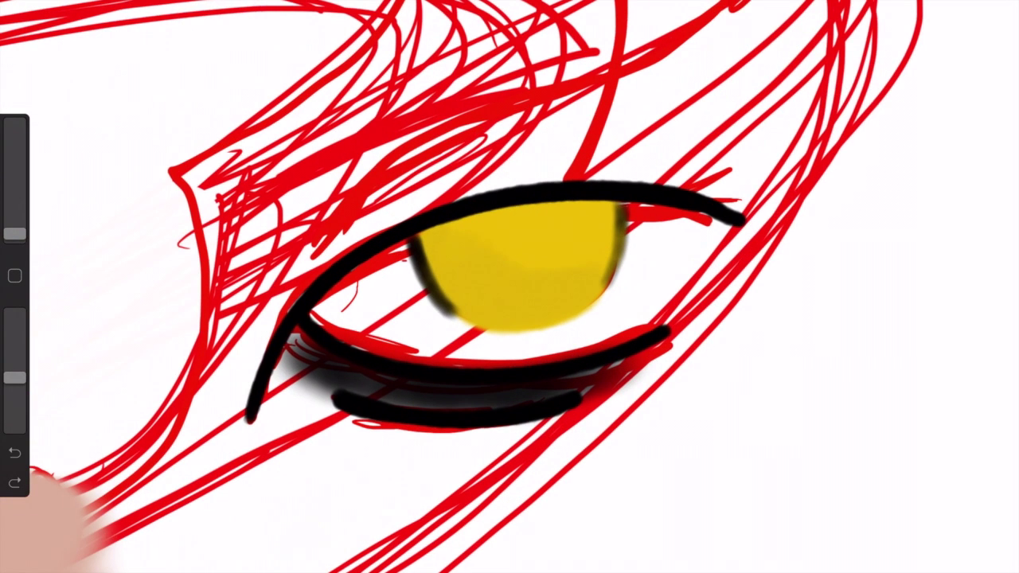
drag(15, 233, 14, 225)
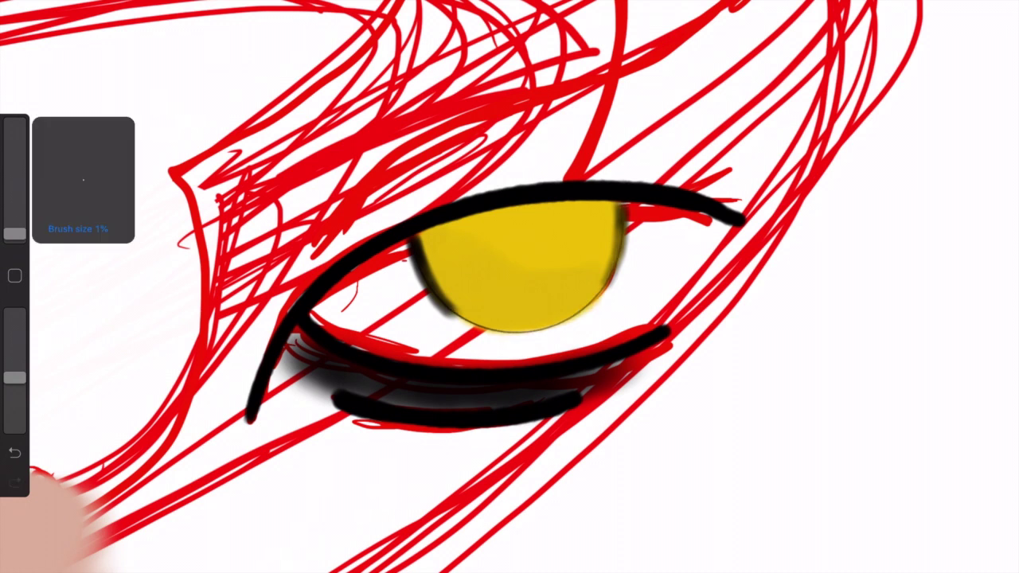
click(14, 453)
click(14, 452)
mouse_move(414, 238)
mouse_down()
mouse_move(510, 331)
mouse_move(624, 205)
mouse_up()
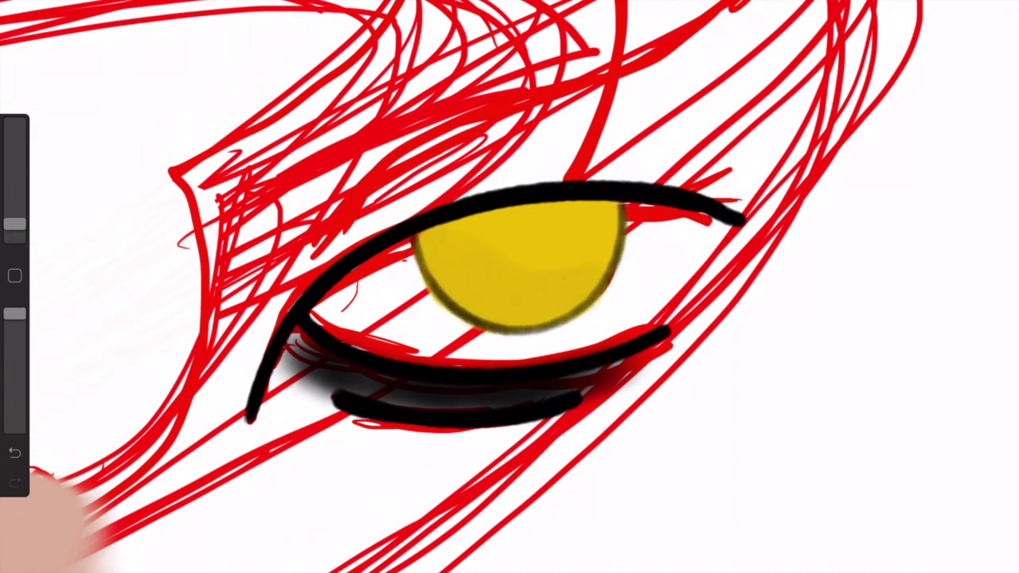
click(15, 452)
drag(15, 313, 14, 318)
drag(14, 225, 15, 231)
mouse_move(414, 237)
mouse_down()
mouse_move(561, 331)
mouse_move(626, 205)
mouse_up()
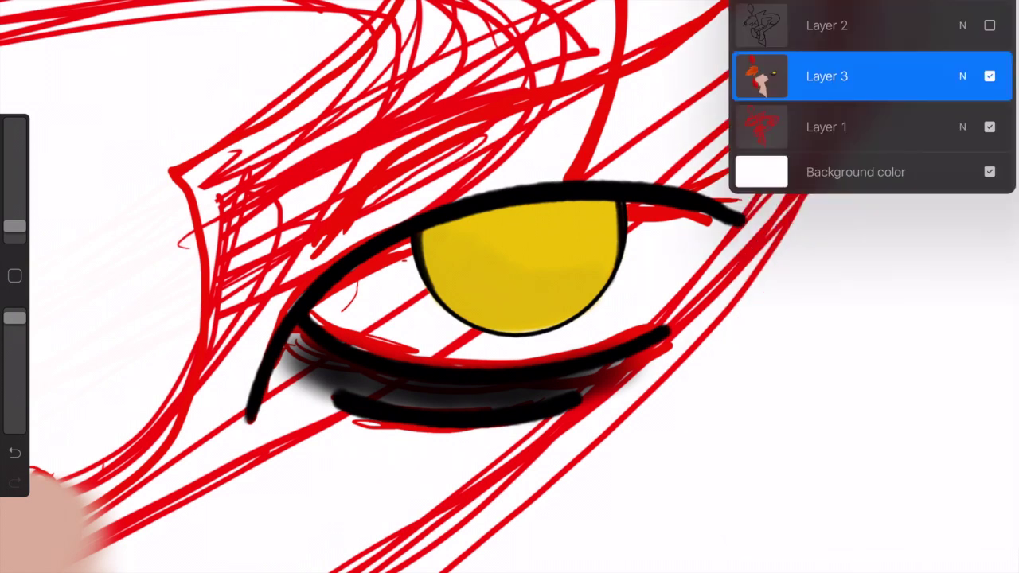
- Paint lighter highlights across the lower and upper middle of the iris
drag(15, 225, 14, 210)
drag(14, 317, 15, 332)
mouse_move(458, 295)
mouse_down()
mouse_move(525, 322)
mouse_move(581, 306)
mouse_move(549, 295)
mouse_up()
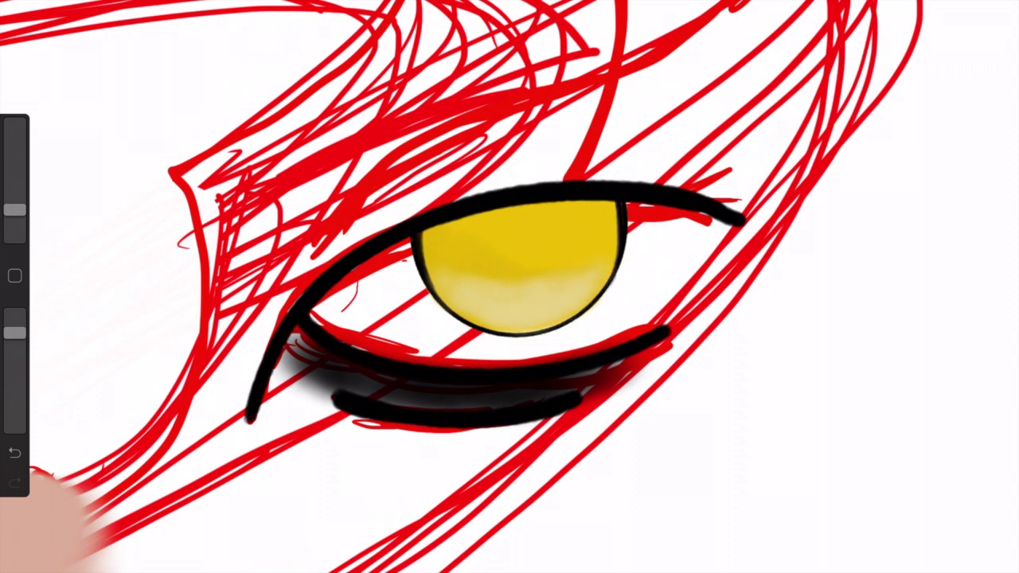
drag(479, 274, 590, 266)
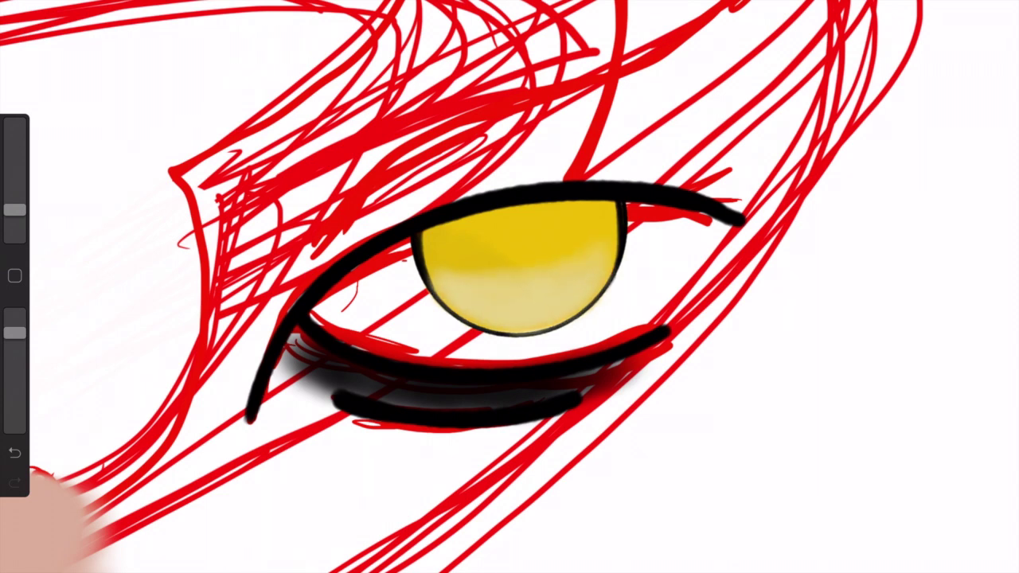
- Pick a dark colour and paint a black pupil in the iris
click(1001, 9)
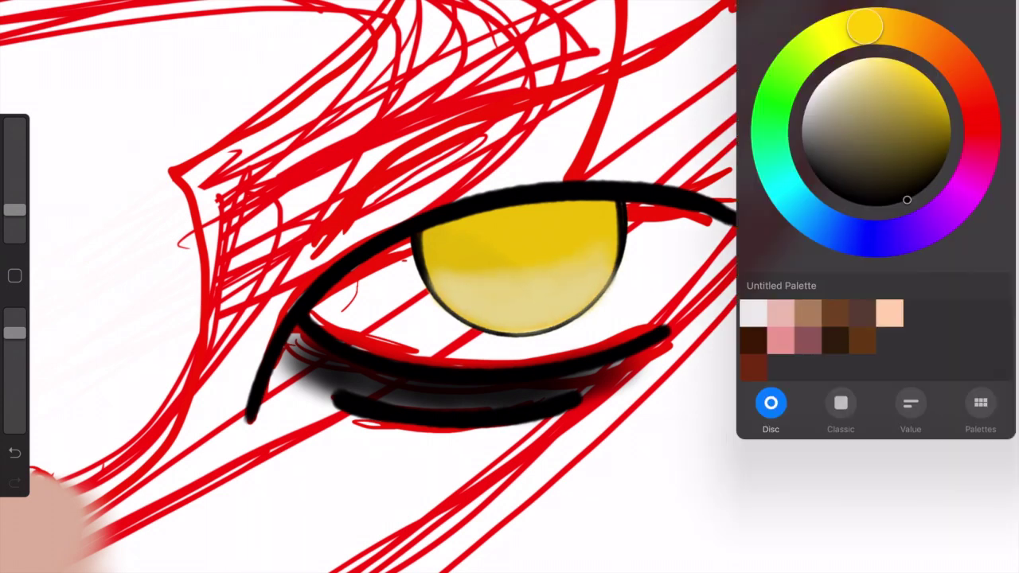
drag(510, 215, 522, 223)
drag(14, 333, 14, 315)
drag(14, 209, 14, 215)
drag(509, 219, 541, 246)
drag(557, 207, 497, 267)
click(14, 452)
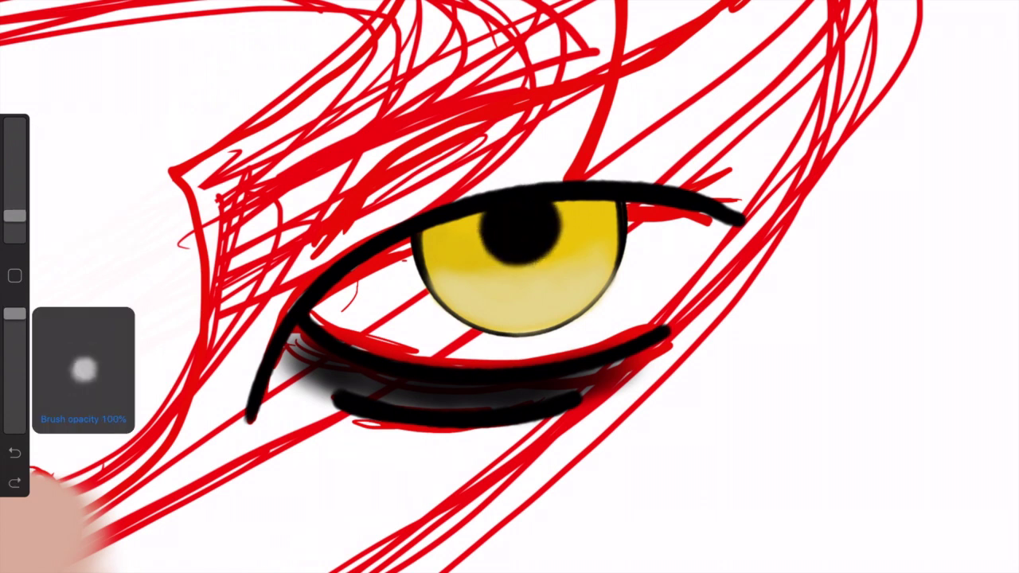
- Shade softly above the upper eyelid and darken the lower lid edge
drag(494, 179, 660, 177)
mouse_move(557, 176)
mouse_down()
mouse_move(740, 211)
mouse_move(295, 303)
mouse_up()
drag(518, 188, 264, 342)
drag(243, 417, 338, 251)
mouse_move(251, 358)
mouse_down()
mouse_move(486, 187)
mouse_move(705, 191)
mouse_up()
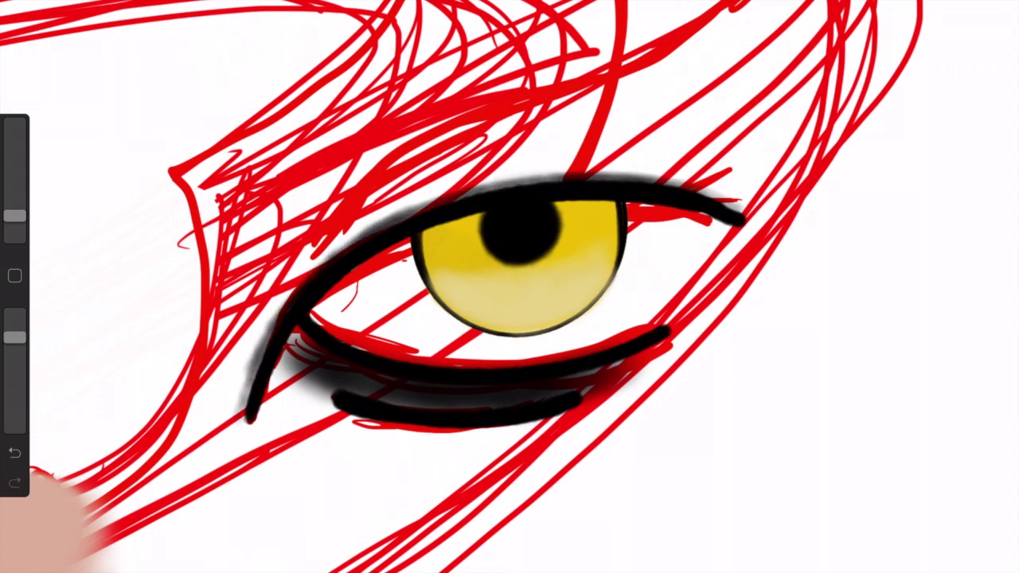
- Pick a light colour for the iris highlight and zoom out to see the character
click(819, 84)
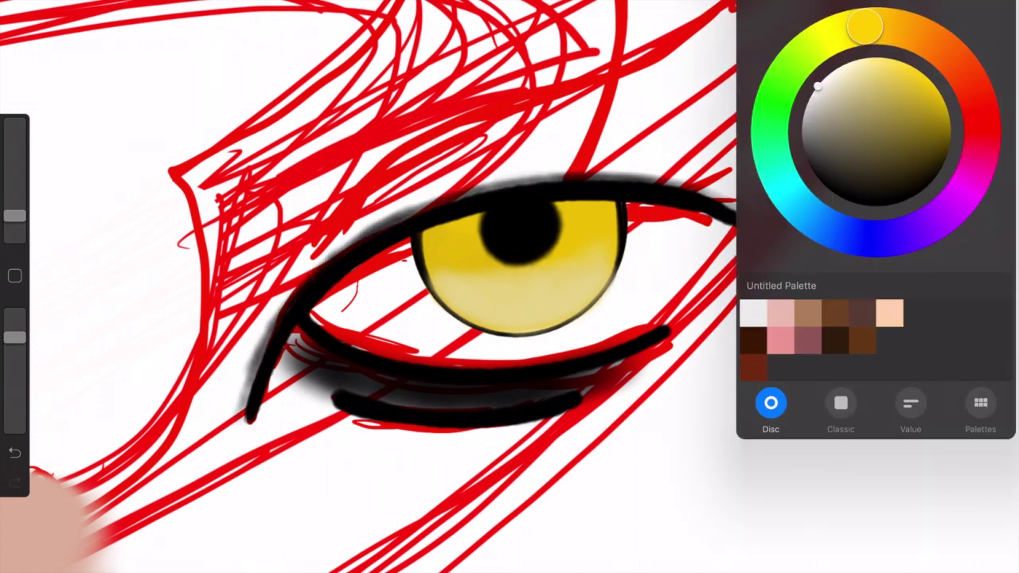
drag(556, 288, 566, 282)
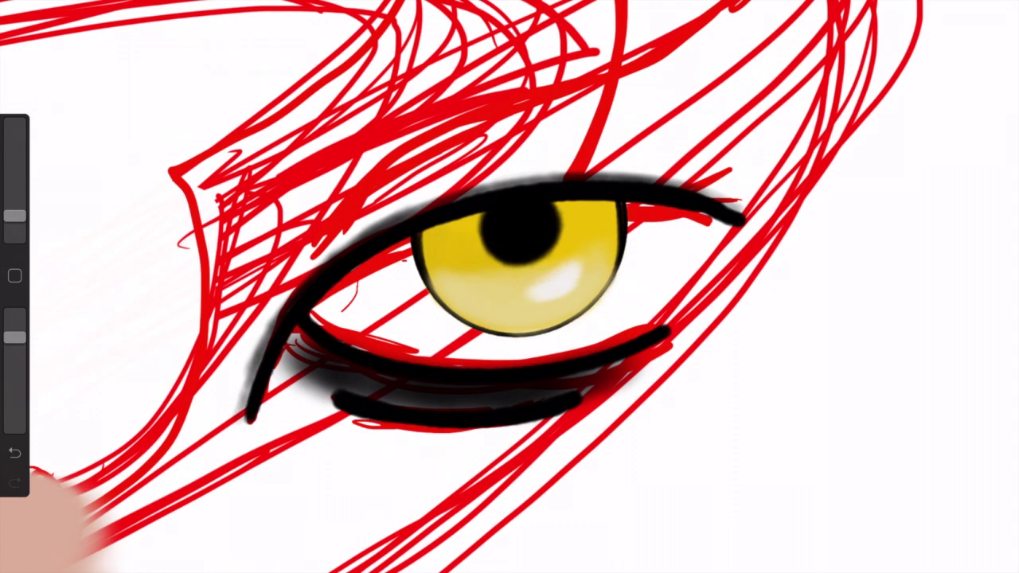
scroll(509, 286, down, 3)
drag(136, 319, 302, 493)
drag(95, 445, 414, 413)
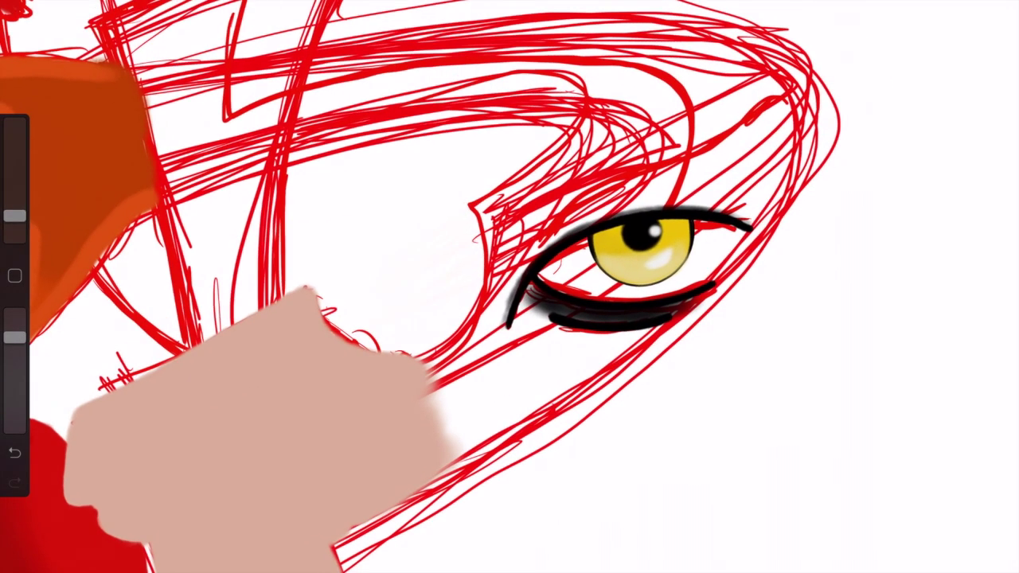
- Adjust the brush size and paint a thick red stroke across the hair
click(991, 16)
click(991, 16)
click(991, 16)
click(991, 16)
drag(14, 215, 15, 223)
click(880, 16)
click(880, 16)
mouse_move(673, 204)
mouse_down()
mouse_move(686, 91)
mouse_move(306, 63)
mouse_move(231, 120)
mouse_up()
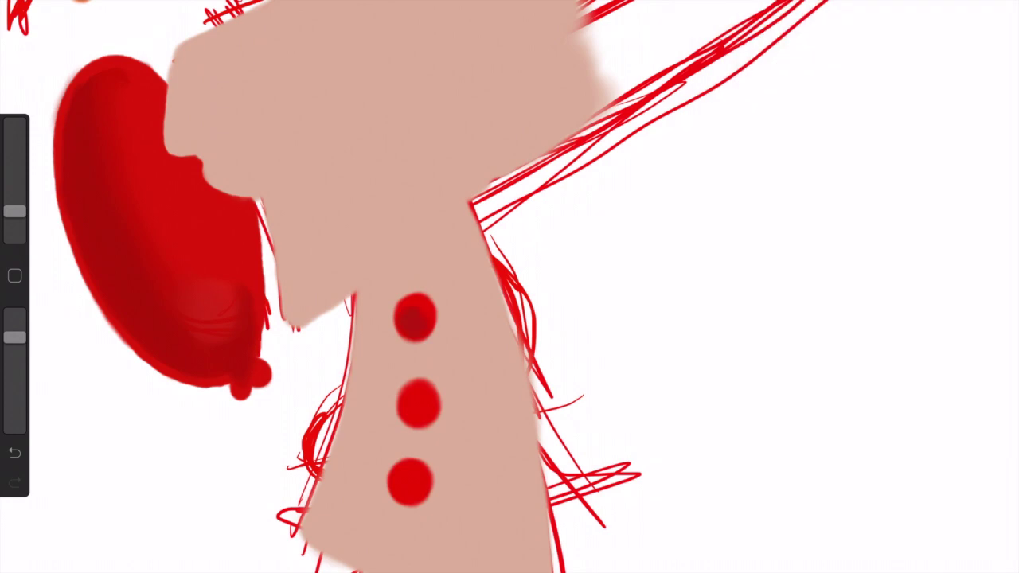
- Stipple a rough red texture over the top, middle and bottom neck dots
scroll(398, 319, up, 3)
drag(379, 301, 422, 247)
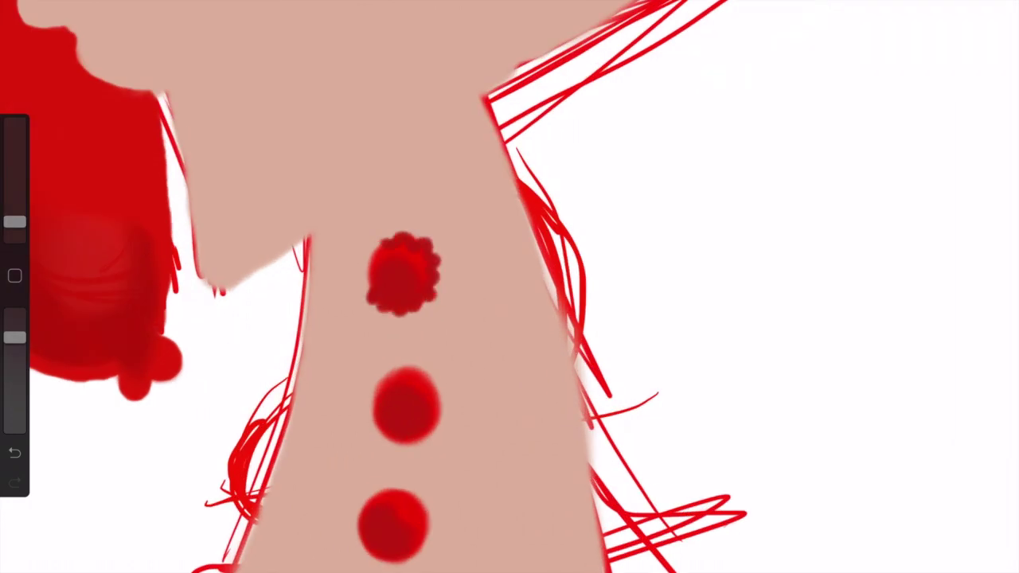
drag(374, 414, 430, 382)
scroll(509, 318, down, 5)
mouse_move(350, 382)
mouse_down()
mouse_move(422, 422)
mouse_move(358, 359)
mouse_up()
- Repaint the top dot darker red and add bright red highlights to all three dots
drag(402, 103, 390, 145)
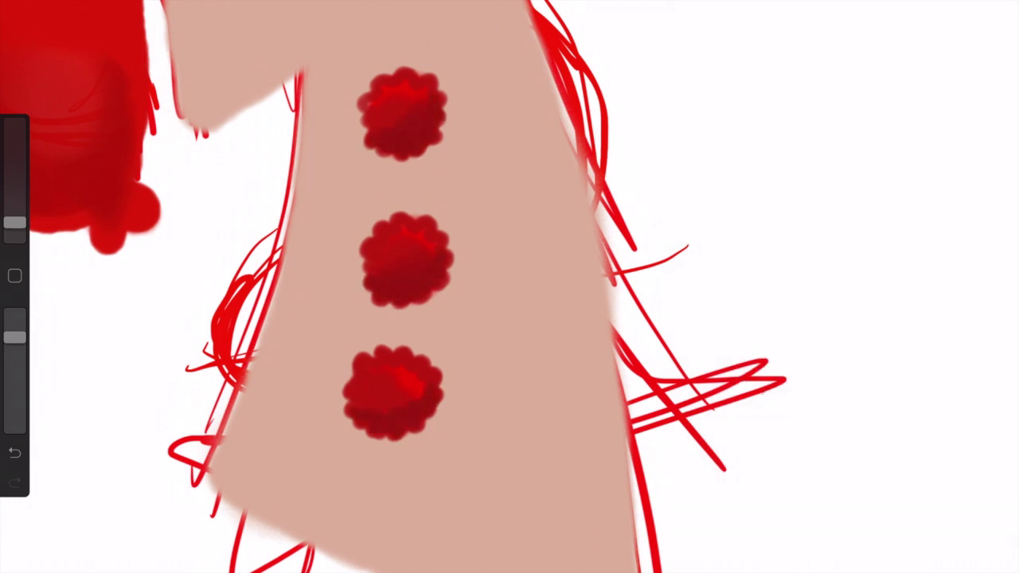
click(931, 123)
drag(376, 103, 408, 89)
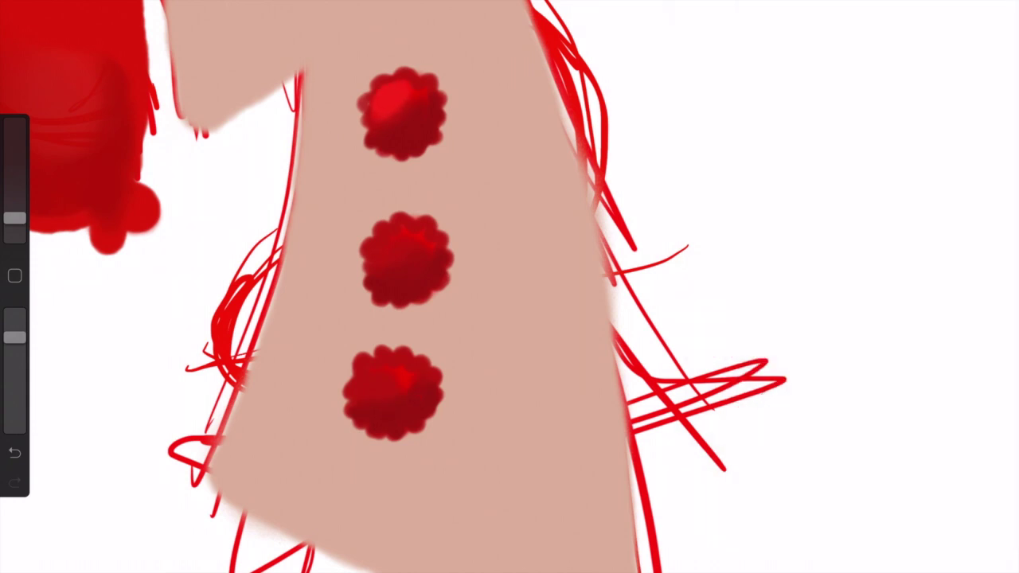
drag(376, 248, 408, 233)
drag(372, 378, 401, 365)
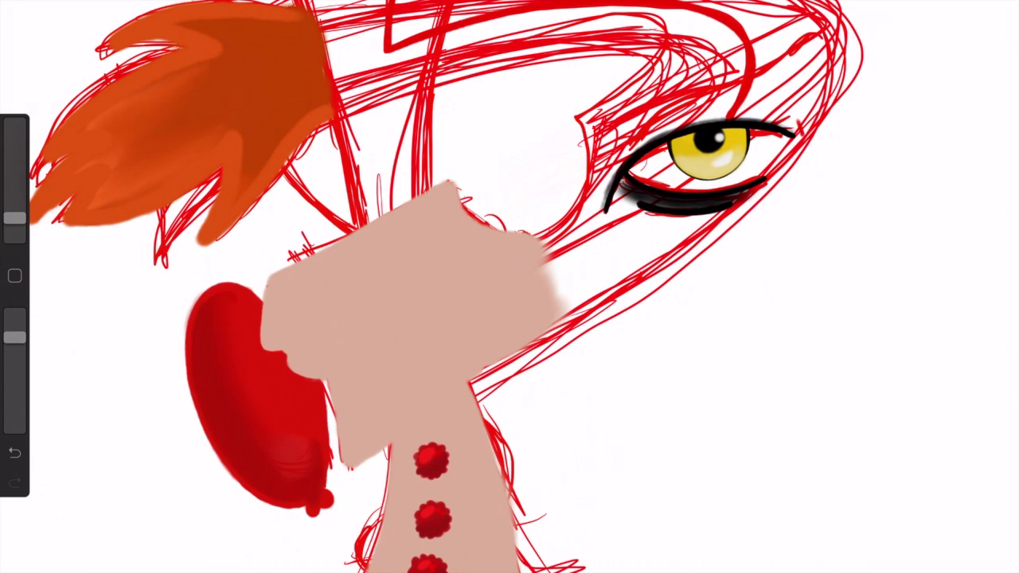
- Paint yellow highlight strokes across the lower orange hair
click(887, 121)
mouse_move(80, 209)
mouse_down()
mouse_move(151, 191)
mouse_move(231, 127)
mouse_up()
drag(111, 191, 239, 128)
scroll(510, 286, up, 3)
mouse_move(271, 247)
mouse_down()
mouse_move(314, 151)
mouse_move(334, 159)
mouse_up()
- Blend the yellow highlights into the hair, then sample the orange and paint over parts
drag(14, 208, 14, 149)
drag(286, 163, 346, 143)
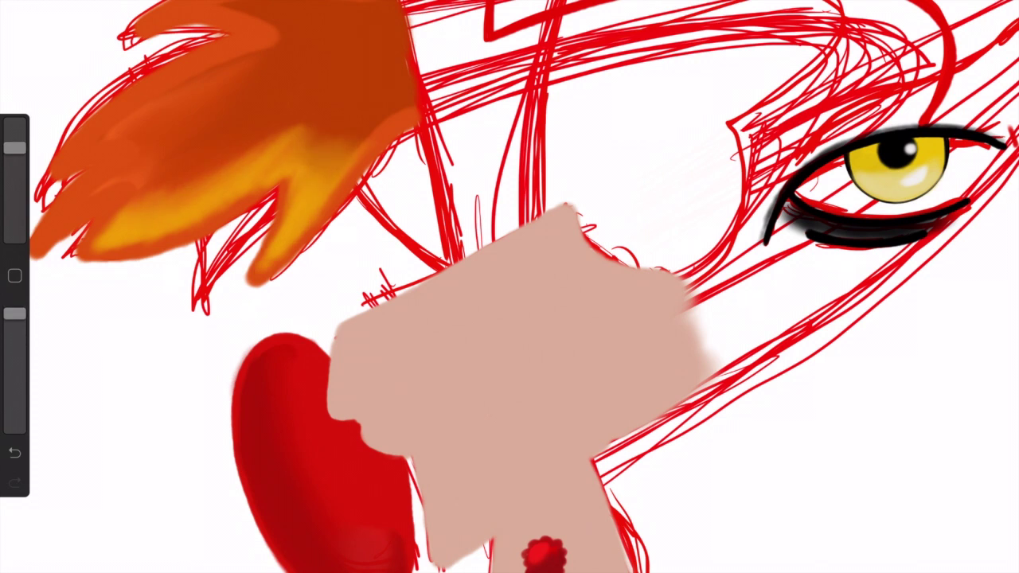
drag(14, 142, 14, 123)
drag(14, 313, 14, 334)
mouse_move(15, 124)
mouse_down()
mouse_move(15, 209)
mouse_move(15, 192)
mouse_up()
drag(303, 164, 366, 112)
click(201, 128)
drag(15, 192, 14, 166)
drag(287, 167, 390, 119)
drag(128, 199, 295, 143)
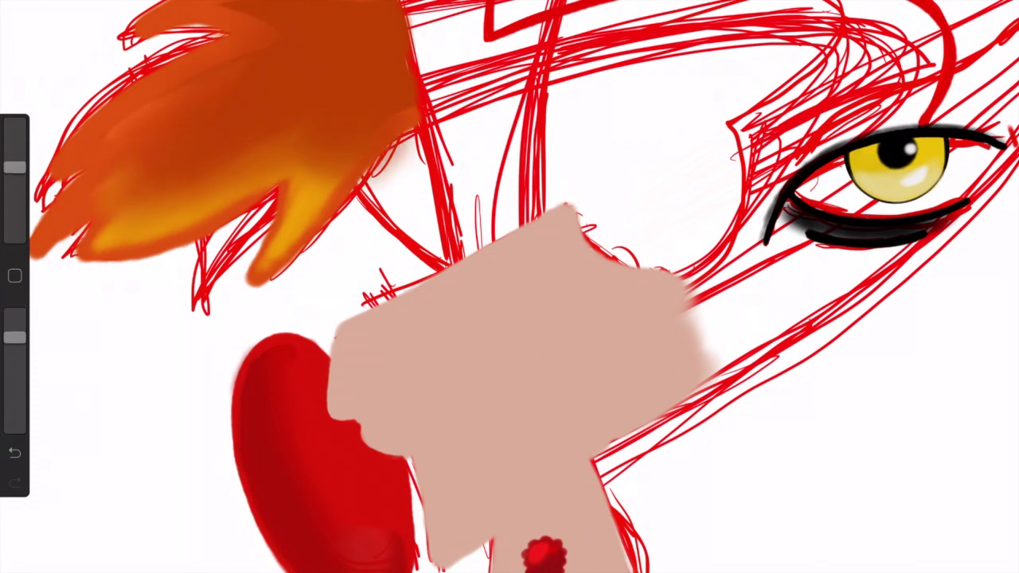
scroll(510, 286, down, 3)
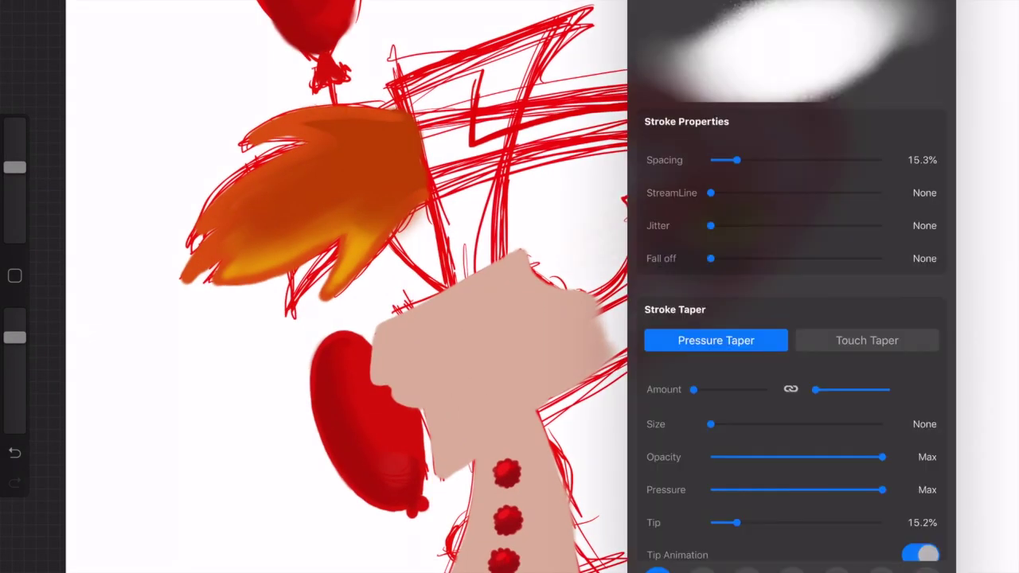
- Shrink the brush to 16% and ink a black heart-shaped outline around the face and head
drag(14, 166, 14, 189)
scroll(510, 287, down, 3)
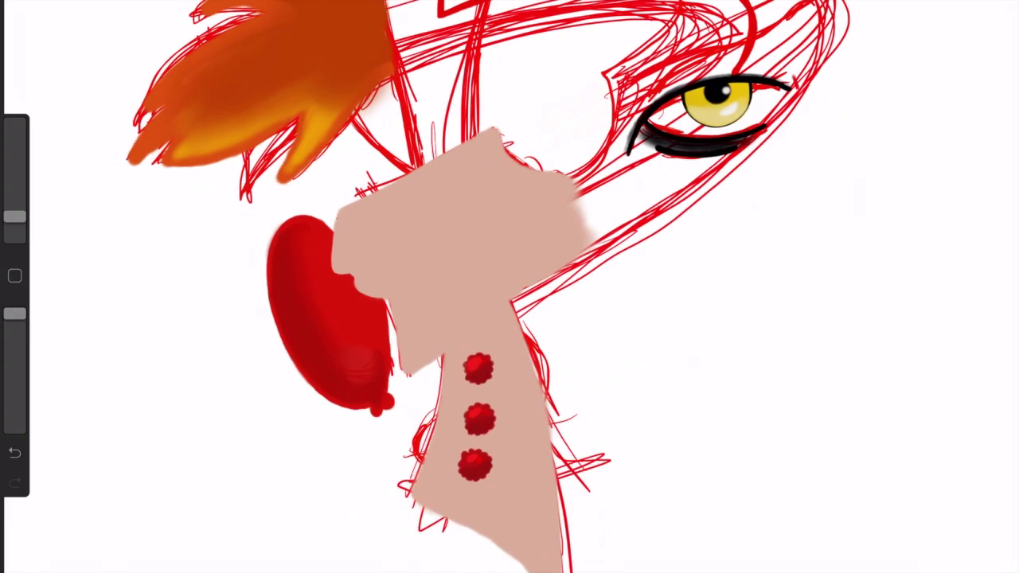
mouse_move(335, 213)
mouse_down()
mouse_move(498, 127)
mouse_move(567, 171)
mouse_move(615, 74)
mouse_up()
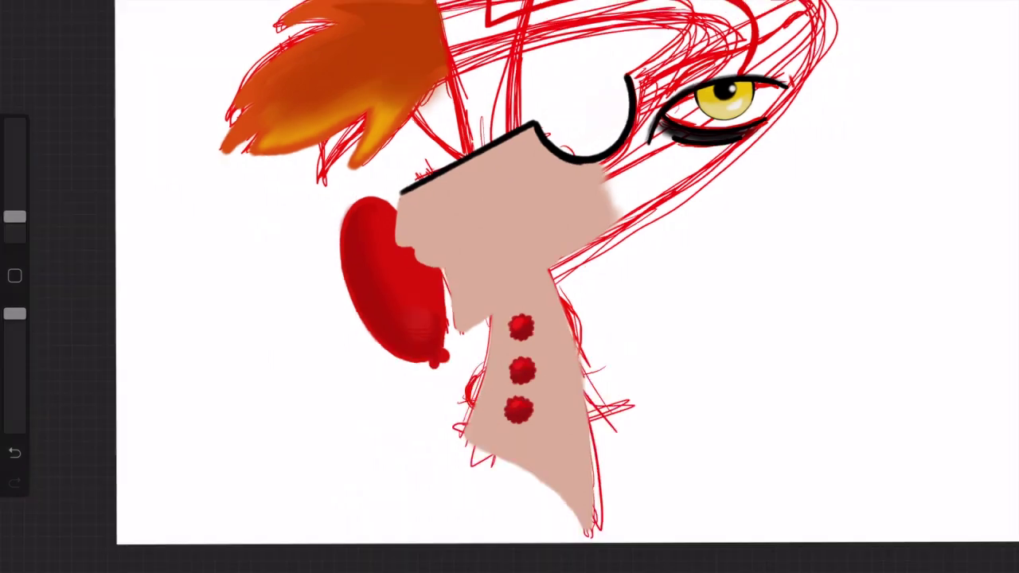
scroll(509, 287, up, 3)
drag(618, 120, 398, 268)
drag(239, 31, 311, 314)
key(ctrl+z)
drag(254, 59, 315, 314)
scroll(509, 286, down, 2)
mouse_move(267, 128)
mouse_down()
mouse_move(513, 32)
mouse_move(439, 140)
mouse_move(804, 278)
mouse_move(446, 547)
mouse_up()
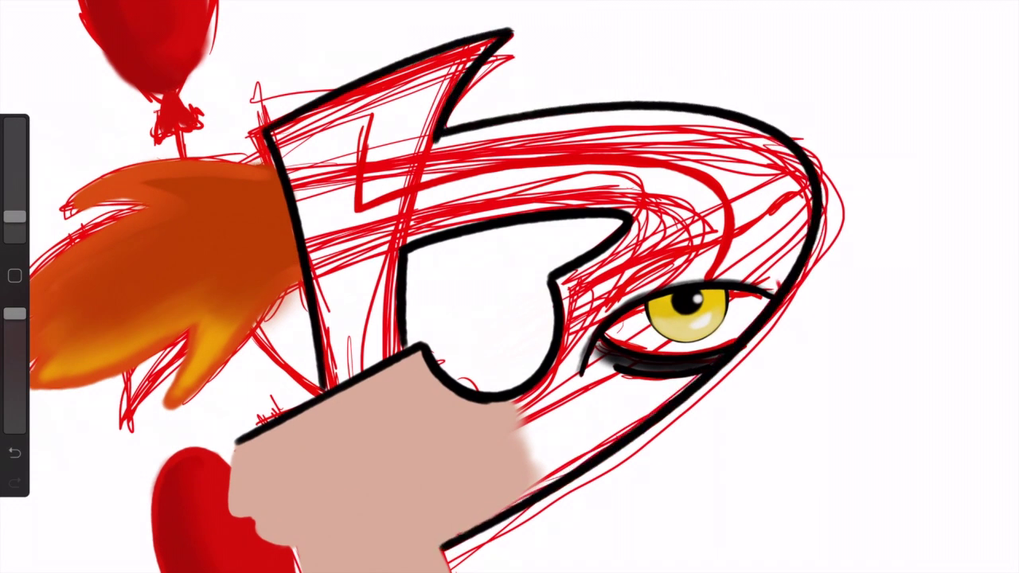
- Ink the collar's left edge, wavy collar lines and the neck's outline in black
scroll(509, 287, down, 2)
drag(322, 219, 341, 282)
mouse_move(336, 264)
mouse_down()
mouse_move(505, 195)
mouse_move(409, 307)
mouse_up()
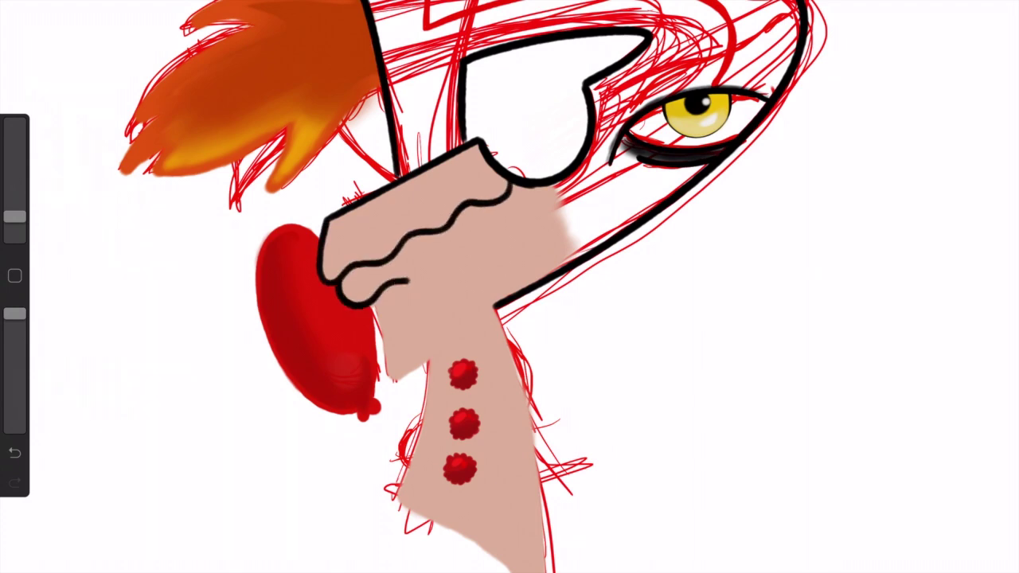
key(ctrl+z)
drag(342, 293, 460, 246)
mouse_move(371, 300)
mouse_down()
mouse_move(389, 356)
mouse_move(434, 388)
mouse_up()
scroll(509, 287, down, 2)
drag(401, 254, 355, 415)
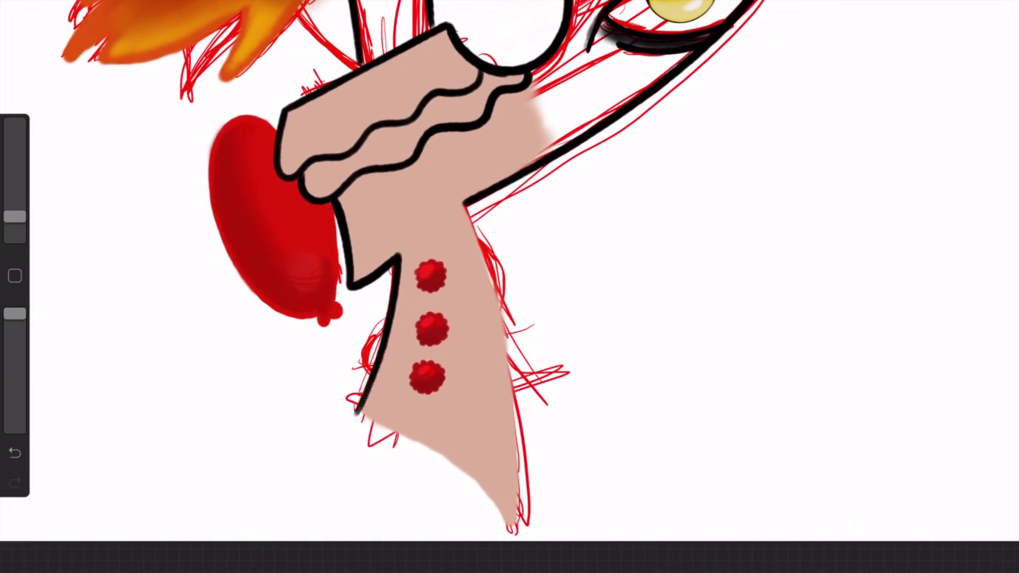
scroll(510, 286, up, 2)
drag(251, 376, 478, 546)
drag(405, 76, 479, 545)
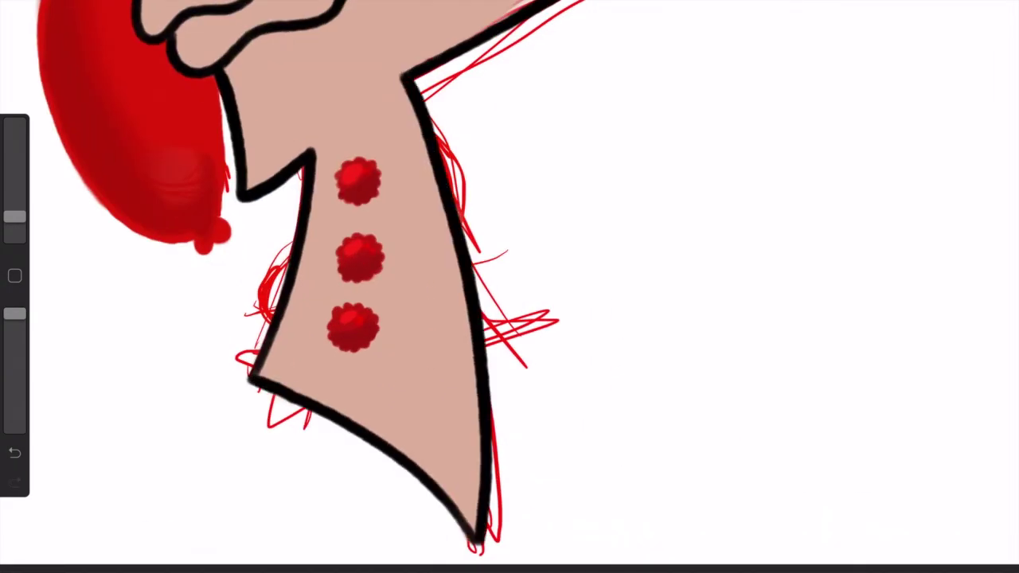
scroll(509, 286, down, 2)
key(ctrl+z)
key(ctrl+z)
- Outline the ruffled collar with wavy, scalloped black lines
key(ctrl+z)
key(ctrl+z)
mouse_move(482, 80)
mouse_down()
mouse_move(398, 232)
mouse_move(253, 342)
mouse_up()
mouse_move(247, 292)
mouse_down()
mouse_move(183, 209)
mouse_move(152, 134)
mouse_move(183, 215)
mouse_move(247, 306)
mouse_move(312, 328)
mouse_up()
key(ctrl+z)
key(ctrl+z)
key(ctrl+z)
mouse_move(231, 232)
mouse_down()
mouse_move(351, 307)
mouse_move(398, 238)
mouse_move(475, 77)
mouse_up()
key(ctrl+z)
mouse_move(395, 239)
mouse_down()
mouse_move(481, 76)
mouse_move(500, 179)
mouse_up()
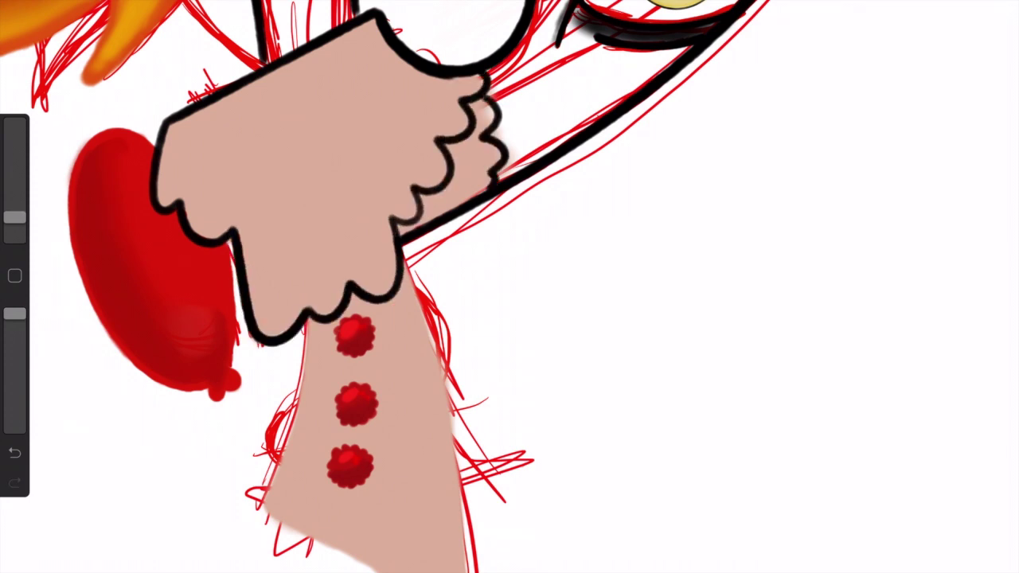
mouse_move(169, 119)
mouse_down()
mouse_move(203, 215)
mouse_move(398, 163)
mouse_move(454, 76)
mouse_up()
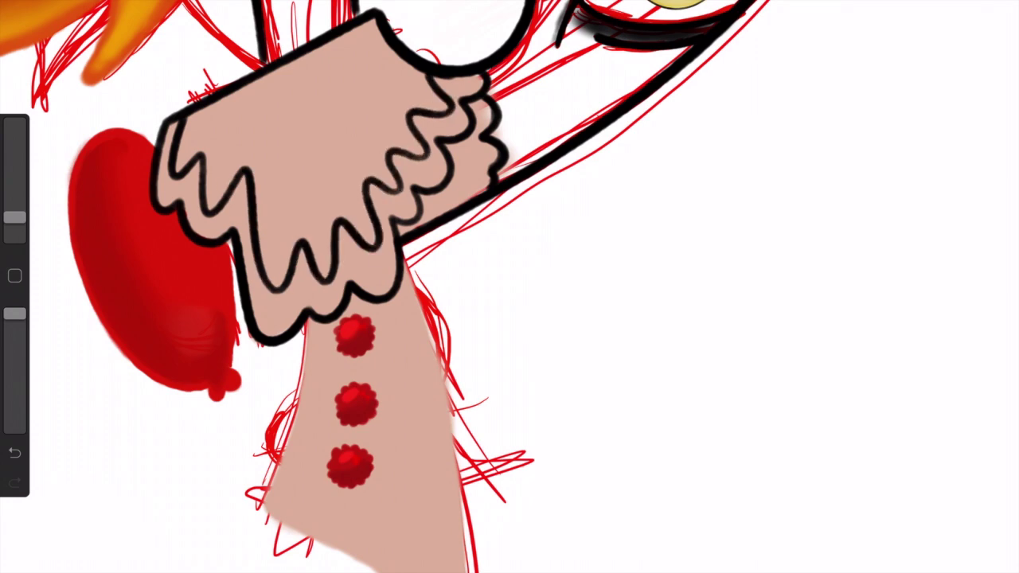
scroll(382, 286, down, 3)
- Ink the body's left, bottom and right edges in black
mouse_move(302, 231)
mouse_down()
mouse_move(253, 430)
mouse_move(450, 572)
mouse_up()
key(ctrl+z)
drag(253, 429, 450, 572)
key(ctrl+z)
drag(416, 195, 477, 572)
- Trace the hair's lower edge, tips and upper edge in black
scroll(510, 287, up, 3)
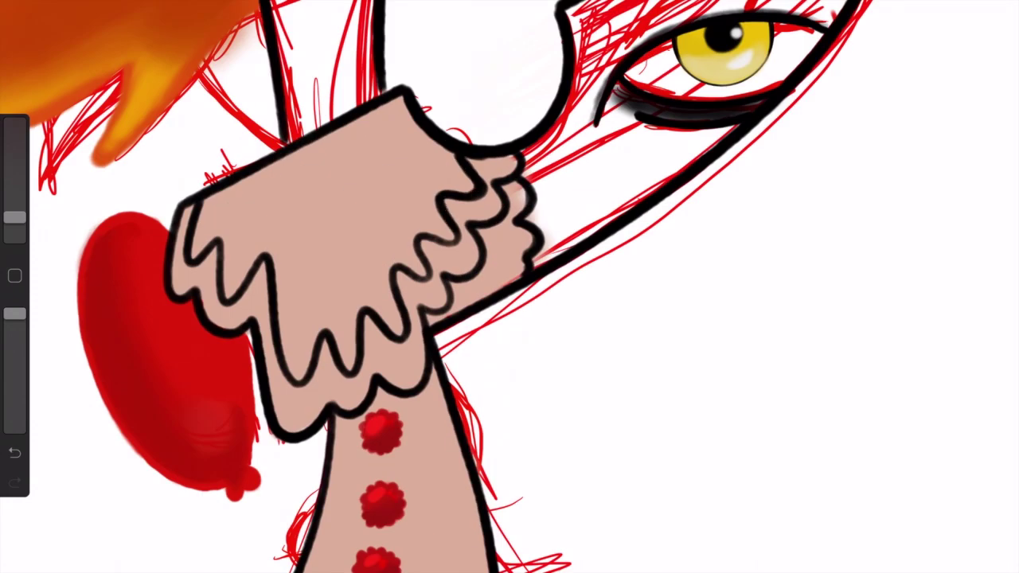
scroll(510, 286, up, 2)
scroll(510, 286, up, 3)
drag(458, 246, 272, 428)
drag(311, 315, 274, 426)
scroll(510, 287, up, 1)
drag(422, 287, 183, 394)
drag(199, 334, 123, 390)
drag(183, 274, 120, 390)
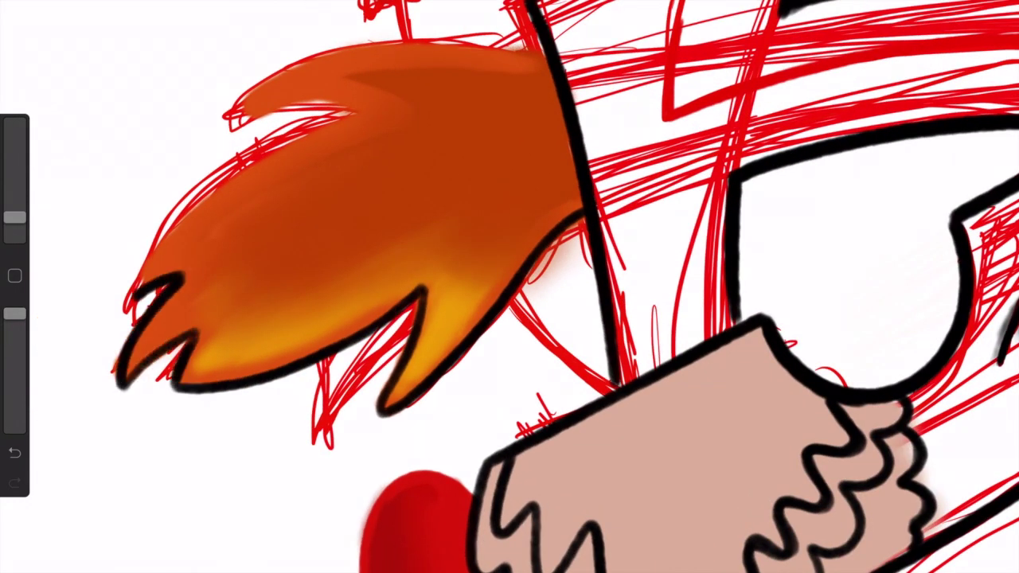
drag(131, 294, 366, 111)
scroll(509, 286, up, 1)
drag(509, 168, 339, 215)
key(ctrl+z)
drag(509, 167, 339, 215)
key(ctrl+z)
- Outline both balloons and the knot in black, then hide the red sketch layer
scroll(510, 287, down, 5)
drag(306, 259, 359, 533)
key(ctrl+z)
drag(306, 259, 394, 521)
scroll(510, 287, down, 3)
drag(314, 350, 323, 382)
scroll(509, 286, up, 5)
drag(279, 55, 358, 263)
scroll(510, 287, down, 3)
click(990, 178)
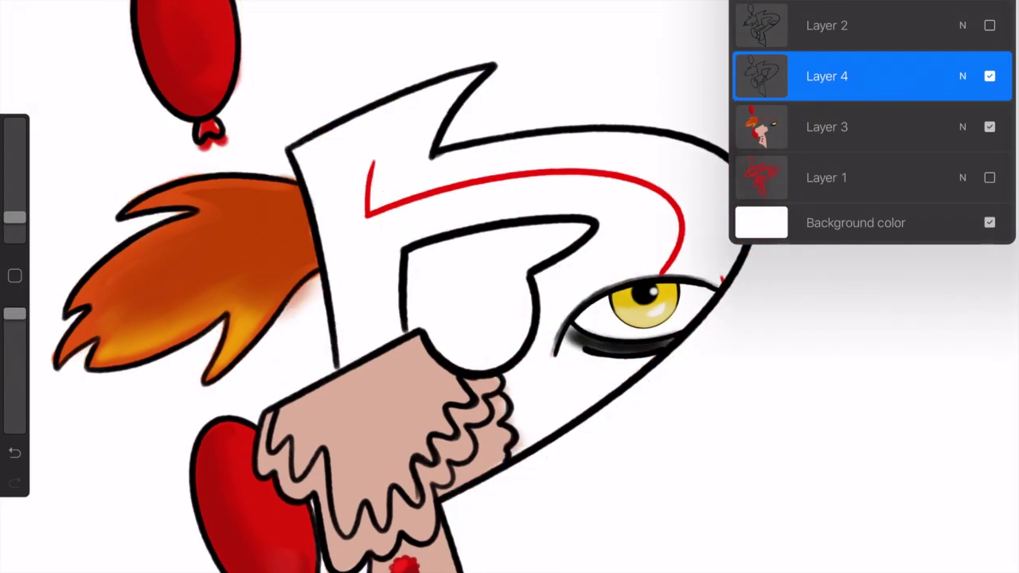
- Adjust the brush to a thin size and lower opacity for fine fold lines
click(955, 4)
drag(14, 177, 14, 216)
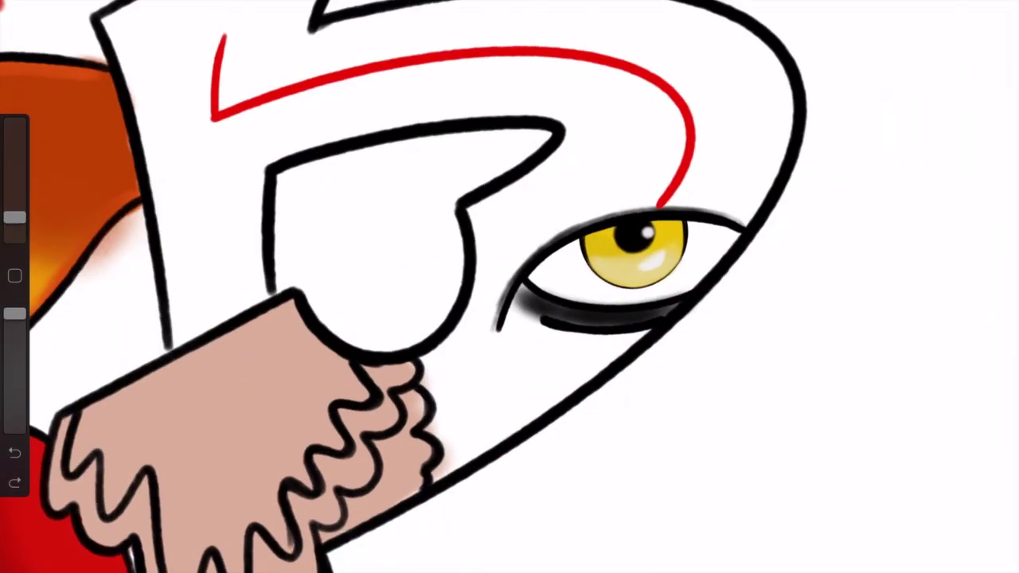
drag(14, 315, 15, 348)
drag(14, 217, 14, 205)
drag(502, 319, 748, 214)
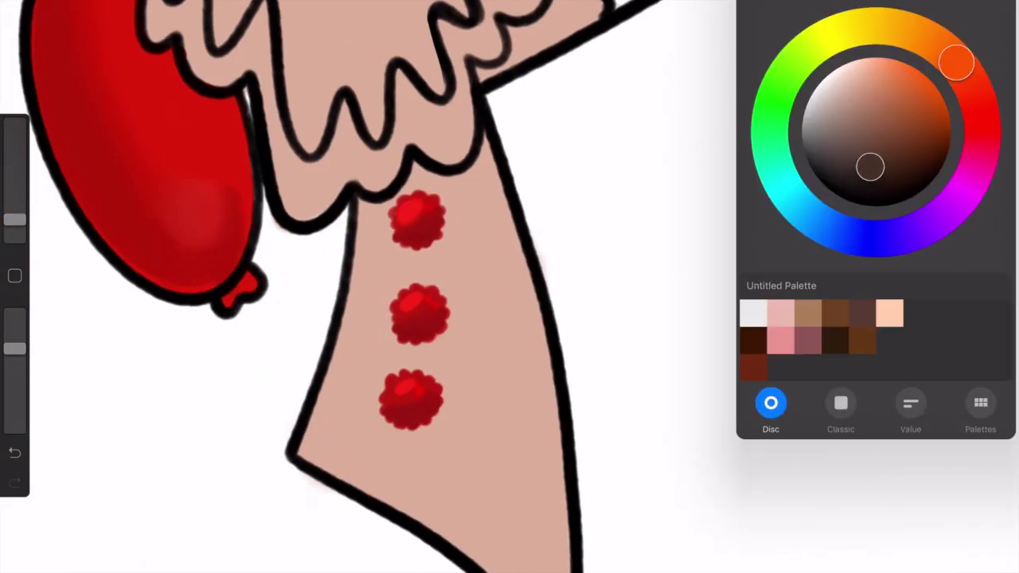
drag(15, 219, 14, 232)
drag(14, 348, 14, 313)
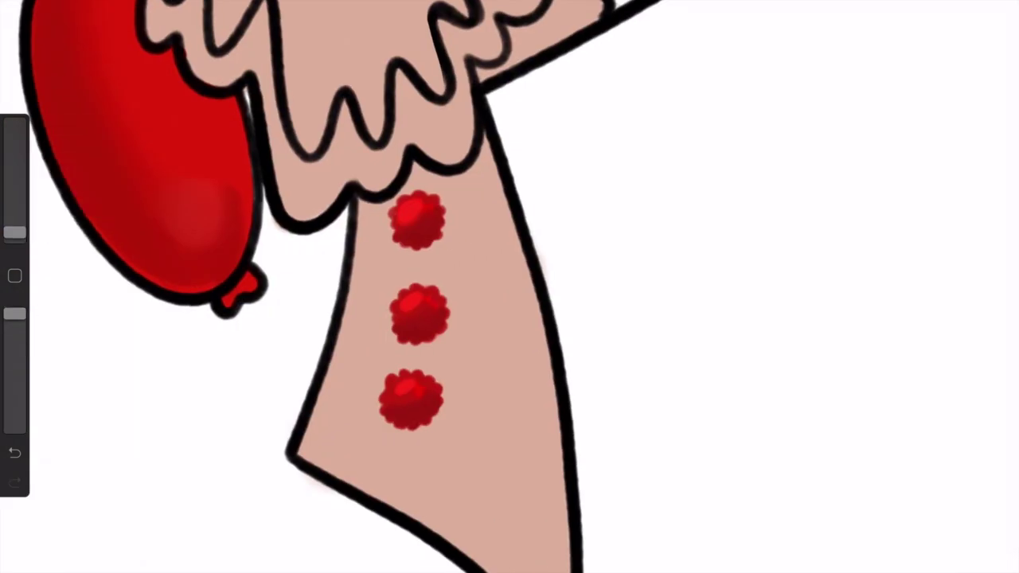
- Draw thin brown fold lines down the sleeve around the pom-poms
drag(382, 204, 368, 357)
key(ctrl+z)
drag(14, 231, 15, 225)
drag(383, 204, 333, 474)
key(ctrl+z)
drag(382, 202, 327, 471)
mouse_move(458, 175)
mouse_down()
mouse_move(470, 549)
mouse_move(514, 356)
mouse_up()
drag(519, 301, 535, 571)
key(ctrl+z)
mouse_move(415, 166)
mouse_down()
mouse_move(418, 283)
mouse_move(384, 492)
mouse_up()
drag(331, 400, 307, 462)
drag(460, 310, 434, 492)
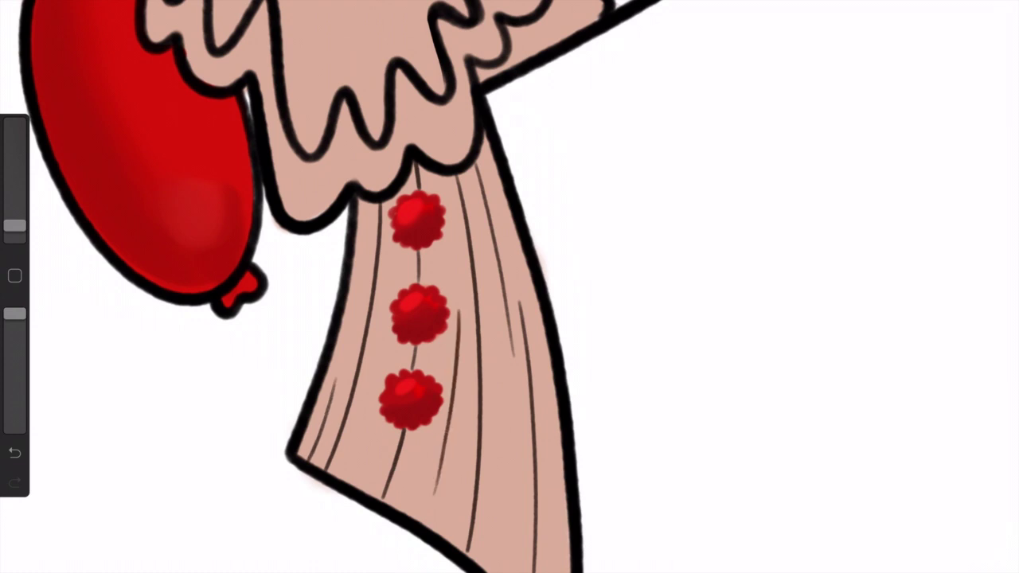
- Fan thin brown fold lines across the ruffled collar from left edge to upper right
scroll(510, 286, up, 5)
drag(177, 132, 148, 200)
click(15, 452)
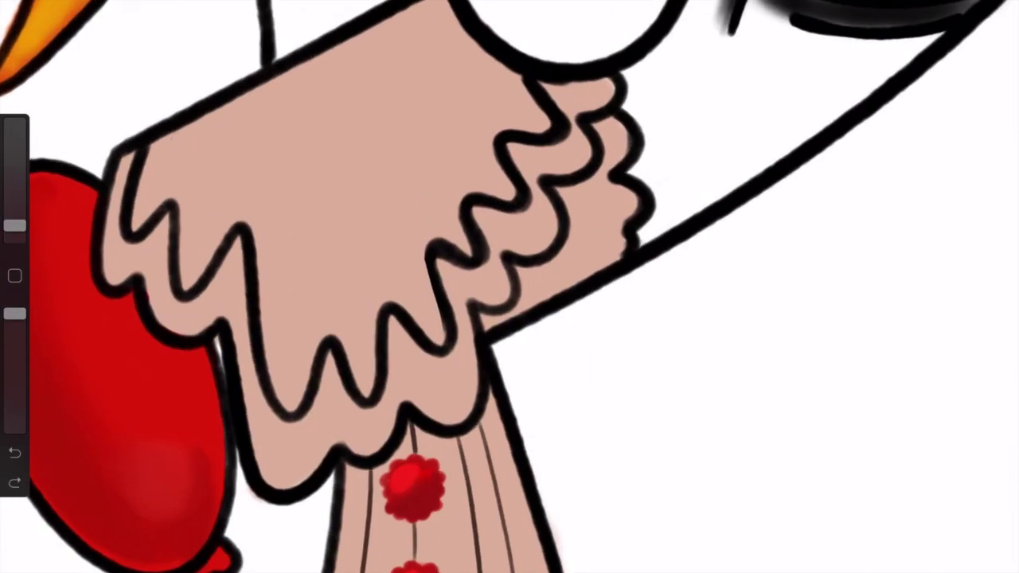
drag(205, 115, 192, 248)
drag(252, 91, 293, 355)
drag(282, 74, 368, 343)
drag(316, 57, 413, 283)
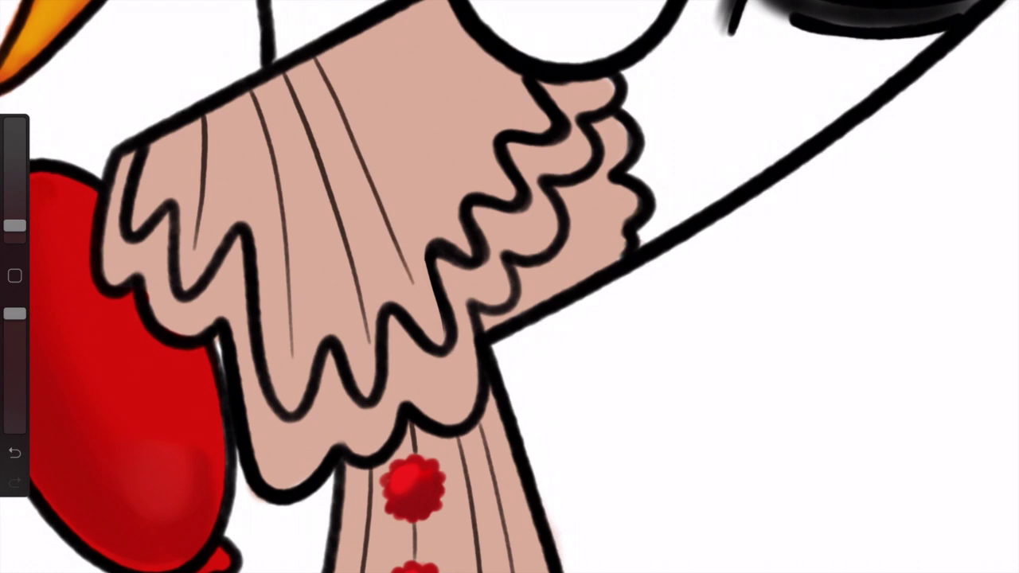
drag(351, 40, 446, 216)
drag(376, 27, 486, 171)
drag(413, 10, 515, 115)
drag(147, 203, 167, 136)
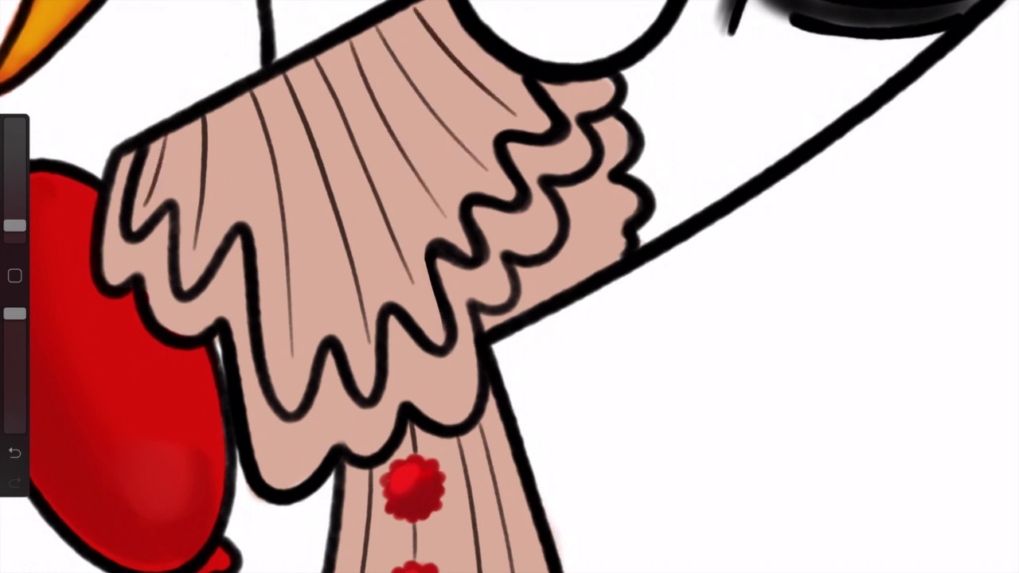
click(14, 453)
drag(326, 379, 298, 470)
click(14, 453)
scroll(510, 398, down, 3)
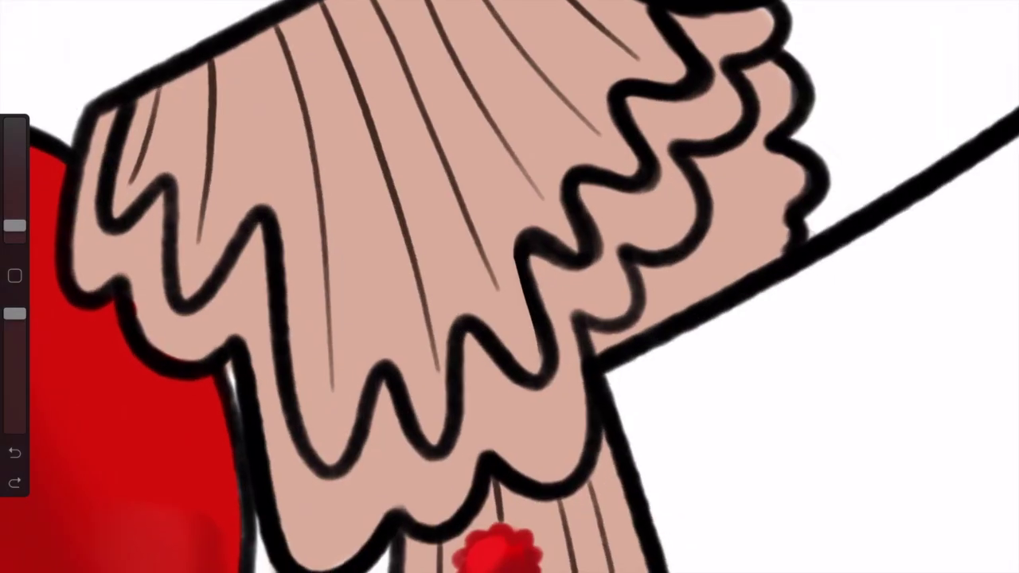
mouse_move(266, 402)
mouse_down()
mouse_move(567, 414)
mouse_move(693, 115)
mouse_move(768, 16)
mouse_up()
- Trace an inner ruffle line along the collar waves
drag(14, 313, 14, 335)
drag(231, 63, 211, 223)
key(ctrl+z)
- Pick a brown and airbrush soft shading over the collar folds with a larger brush
click(955, 55)
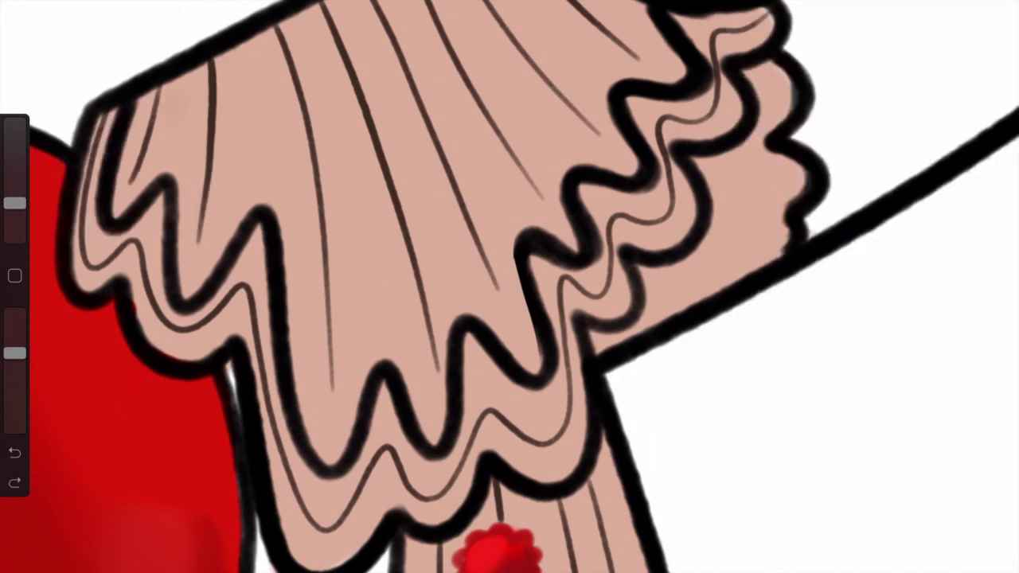
drag(14, 226, 14, 214)
drag(163, 88, 145, 171)
drag(231, 56, 195, 239)
drag(14, 215, 14, 205)
drag(271, 16, 358, 382)
drag(318, 4, 433, 335)
drag(370, 4, 485, 223)
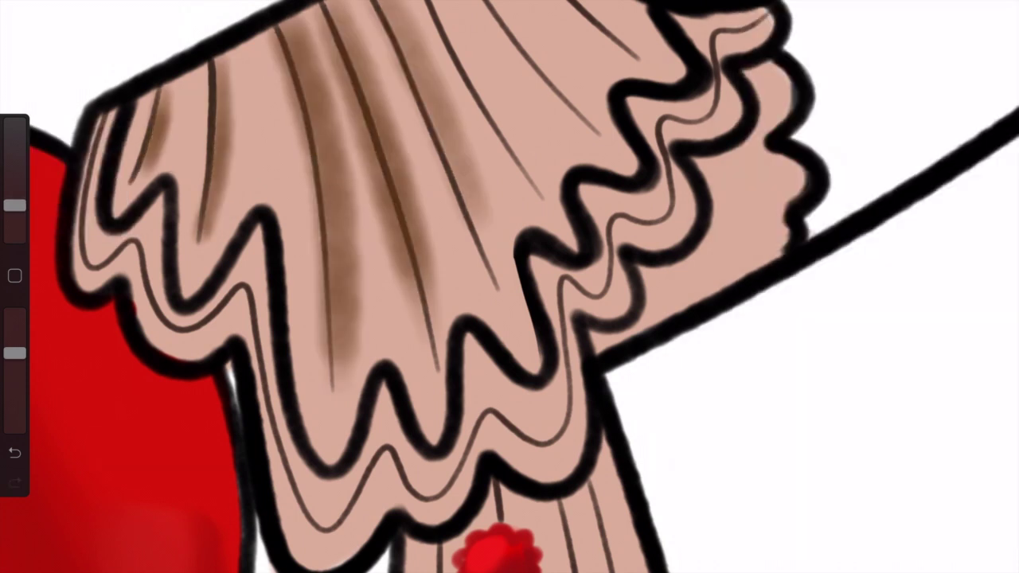
drag(414, 4, 597, 199)
- Shade along the inner ruffle line with a smaller brush
drag(14, 205, 14, 215)
mouse_move(187, 164)
mouse_down()
mouse_move(374, 437)
mouse_move(637, 139)
mouse_move(661, 64)
mouse_up()
mouse_move(15, 215)
mouse_down()
mouse_move(15, 237)
mouse_move(14, 229)
mouse_up()
key(ctrl+z)
- Shade the right ruffle and its edge with curved brown strokes
click(995, 12)
click(995, 11)
drag(619, 279, 665, 187)
drag(657, 163, 687, 187)
drag(14, 228, 15, 206)
drag(605, 274, 673, 231)
key(ctrl+z)
click(995, 12)
click(995, 12)
drag(617, 271, 684, 176)
drag(15, 207, 14, 215)
key(ctrl+z)
mouse_move(613, 279)
mouse_down()
mouse_move(653, 246)
mouse_move(689, 103)
mouse_up()
- Shade the sleeve folds in brown beside the three pom-poms
drag(390, 541, 446, 295)
mouse_move(518, 569)
mouse_down()
mouse_move(510, 390)
mouse_move(569, 255)
mouse_up()
scroll(478, 318, up, 3)
drag(414, 104, 605, 4)
drag(493, 83, 525, 58)
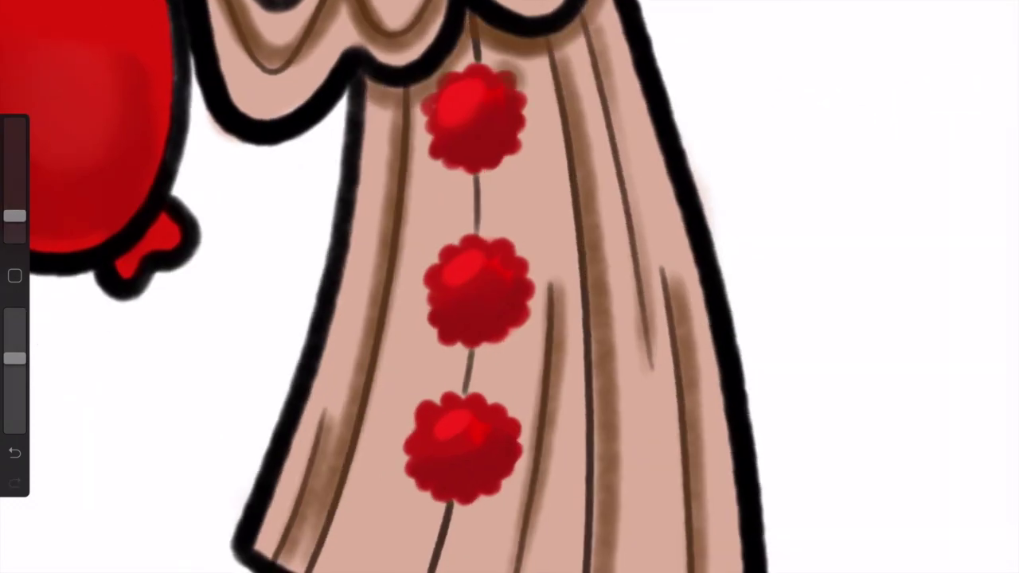
key(ctrl+z)
drag(14, 215, 15, 223)
drag(517, 80, 510, 171)
drag(525, 247, 501, 342)
drag(517, 410, 493, 501)
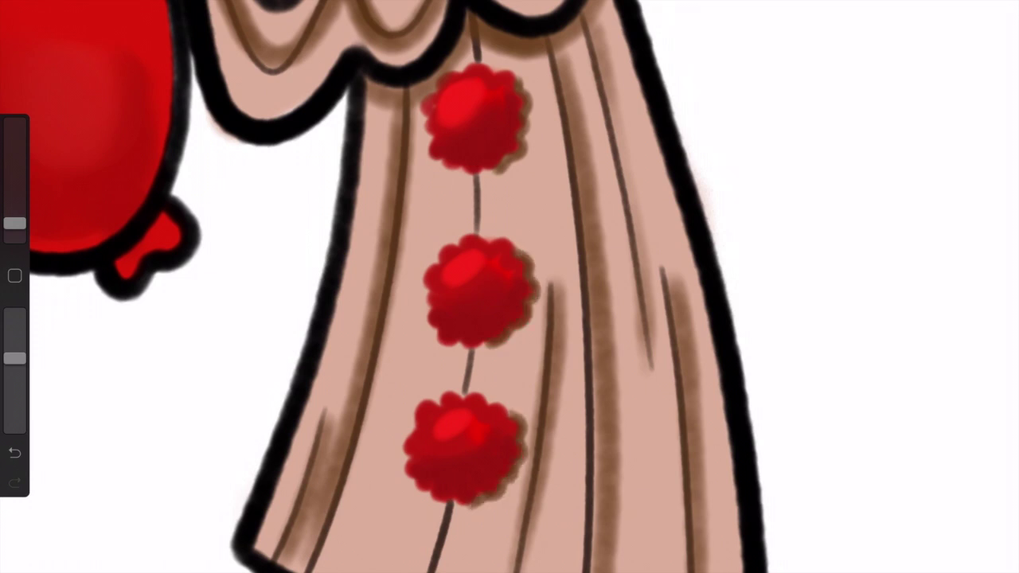
scroll(509, 318, down, 3)
- Lower brush opacity and darken the ruffle fold edges and right edge in brown
drag(179, 23, 243, 195)
drag(15, 223, 14, 213)
mouse_move(271, 167)
mouse_down()
mouse_move(494, 367)
mouse_move(701, 16)
mouse_up()
scroll(510, 286, down, 2)
drag(14, 358, 14, 378)
drag(672, 171, 609, 418)
mouse_move(750, 155)
mouse_down()
mouse_move(772, 227)
mouse_move(768, 263)
mouse_up()
scroll(509, 287, down, 5)
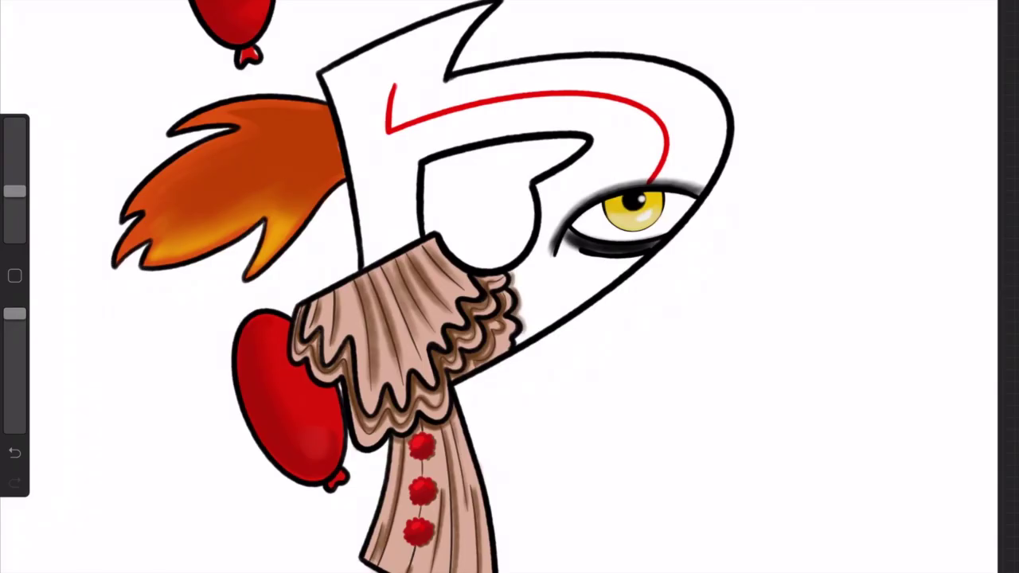
scroll(510, 287, up, 2)
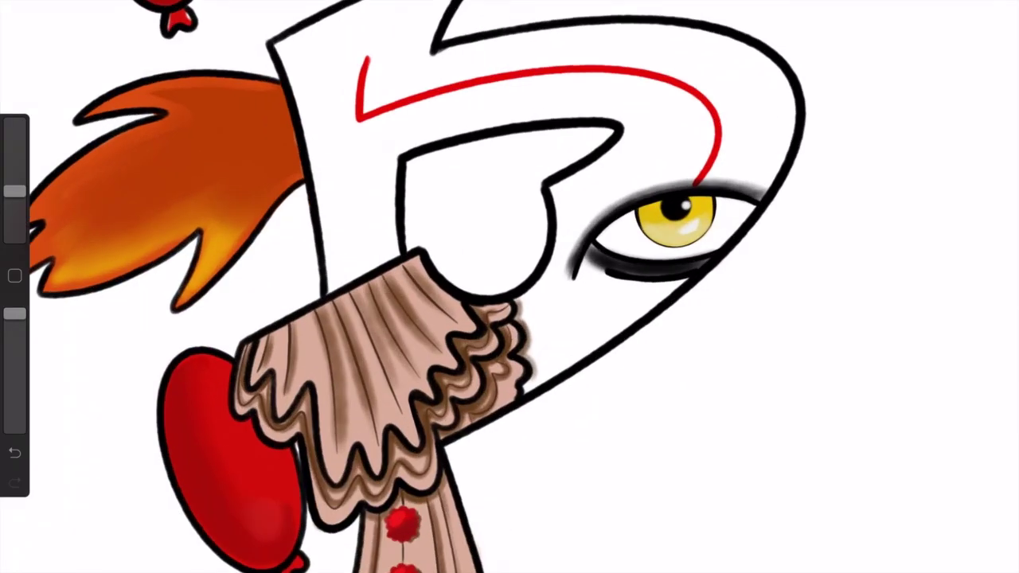
- Add a new layer above Layer 3 and pick a dark shading colour
click(992, 20)
click(987, 12)
click(510, 319)
click(991, 20)
click(876, 207)
click(581, 143)
key(ctrl+z)
- Shade dark along the head's inner and left outlines and the lower hair spike
mouse_move(613, 128)
mouse_down()
mouse_move(434, 271)
mouse_move(542, 176)
mouse_move(505, 131)
mouse_move(425, 155)
mouse_up()
drag(439, 256, 421, 242)
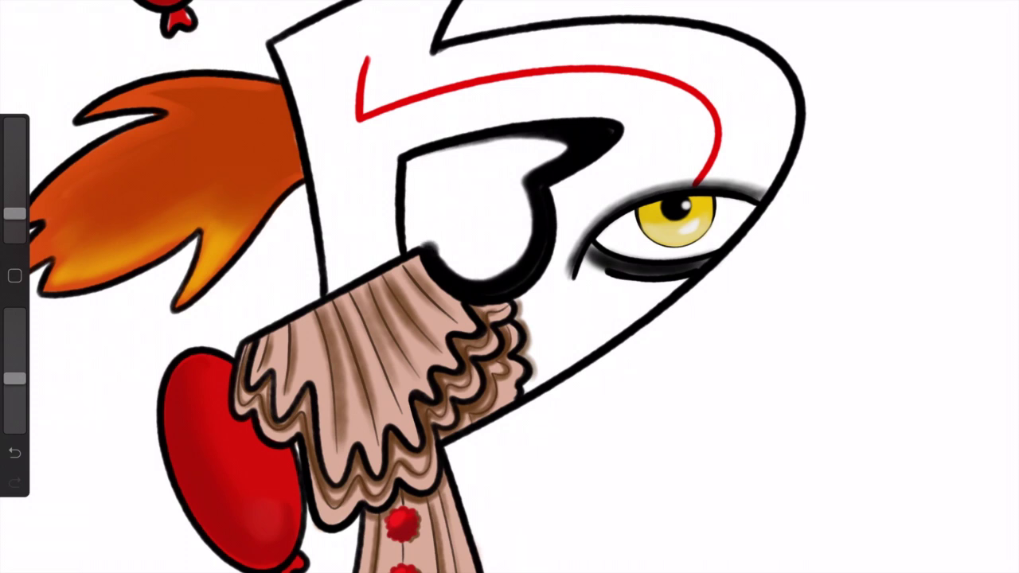
drag(307, 187, 309, 303)
drag(15, 214, 15, 220)
drag(195, 237, 158, 320)
drag(253, 243, 158, 322)
drag(293, 194, 156, 326)
drag(231, 279, 147, 331)
drag(279, 209, 153, 325)
- Thicken the dark outlines of the lower, left and upper hair spikes
drag(478, 286, 605, 303)
drag(215, 316, 127, 333)
drag(288, 262, 207, 326)
drag(263, 287, 126, 336)
drag(143, 284, 118, 336)
drag(131, 290, 89, 342)
drag(126, 307, 92, 344)
drag(239, 327, 115, 342)
drag(282, 282, 227, 323)
drag(126, 251, 100, 268)
drag(111, 226, 94, 273)
mouse_move(242, 132)
mouse_down()
mouse_move(172, 145)
mouse_move(155, 159)
mouse_up()
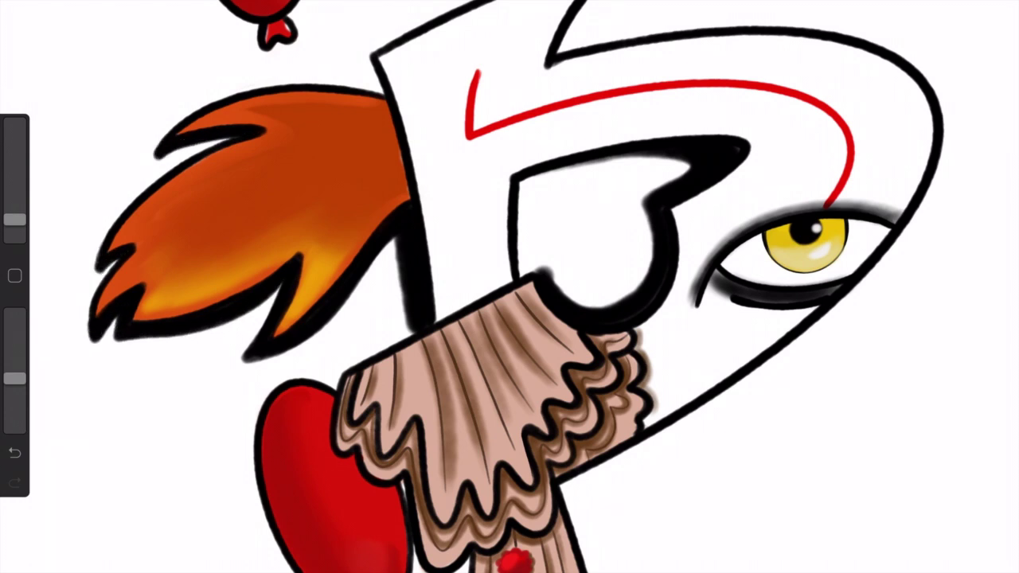
- Thicken the collar's top-left outline and the red balloon's left and bottom outline
drag(509, 318, 446, 223)
drag(376, 208, 305, 244)
drag(319, 236, 297, 265)
drag(370, 202, 312, 236)
mouse_move(315, 235)
mouse_down()
mouse_move(294, 261)
mouse_move(239, 270)
mouse_up()
drag(235, 268, 254, 419)
mouse_move(229, 318)
mouse_down()
mouse_move(253, 411)
mouse_move(329, 478)
mouse_up()
drag(296, 244, 226, 280)
mouse_move(219, 303)
mouse_down()
mouse_move(301, 473)
mouse_move(344, 479)
mouse_up()
- Thicken the sleeve's left and bottom-left edges and the upper spike's right edge
mouse_move(422, 404)
mouse_down()
mouse_move(374, 436)
mouse_move(384, 558)
mouse_up()
drag(417, 428, 368, 568)
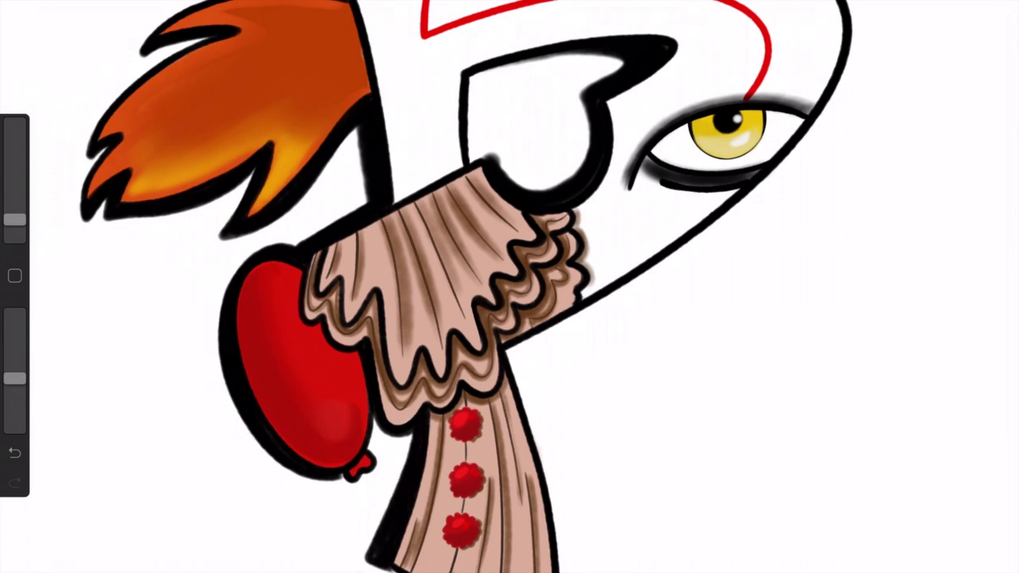
scroll(510, 287, down, 3)
drag(357, 469, 455, 541)
drag(412, 500, 460, 547)
drag(344, 460, 453, 543)
drag(443, 537, 464, 553)
mouse_move(355, 457)
mouse_down()
mouse_move(341, 482)
mouse_move(455, 546)
mouse_up()
scroll(509, 287, up, 3)
mouse_move(570, 53)
mouse_down()
mouse_move(506, 134)
mouse_move(566, 67)
mouse_up()
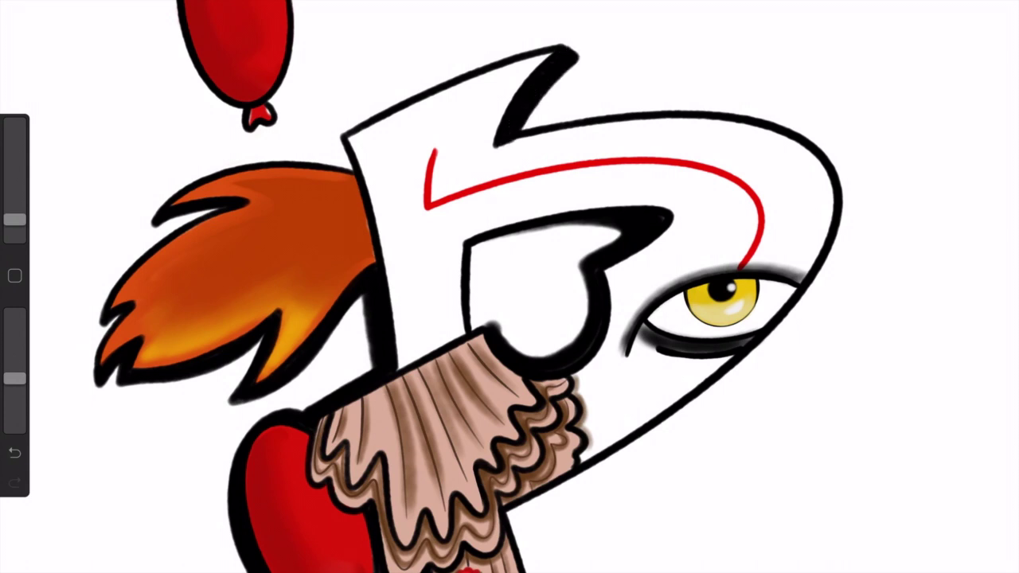
- On top Layer 4, draw thin strings from both balloons
drag(15, 219, 14, 224)
click(827, 25)
mouse_move(256, 126)
mouse_down()
mouse_move(267, 141)
mouse_move(355, 175)
mouse_up()
scroll(510, 287, down, 2)
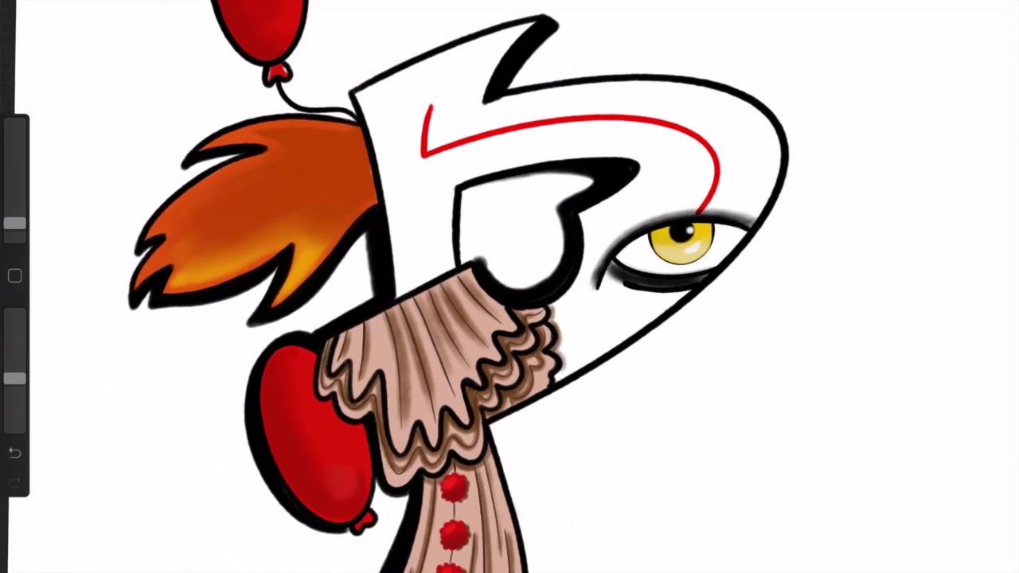
scroll(510, 286, down, 2)
mouse_move(356, 491)
mouse_down()
mouse_move(381, 517)
mouse_move(337, 501)
mouse_up()
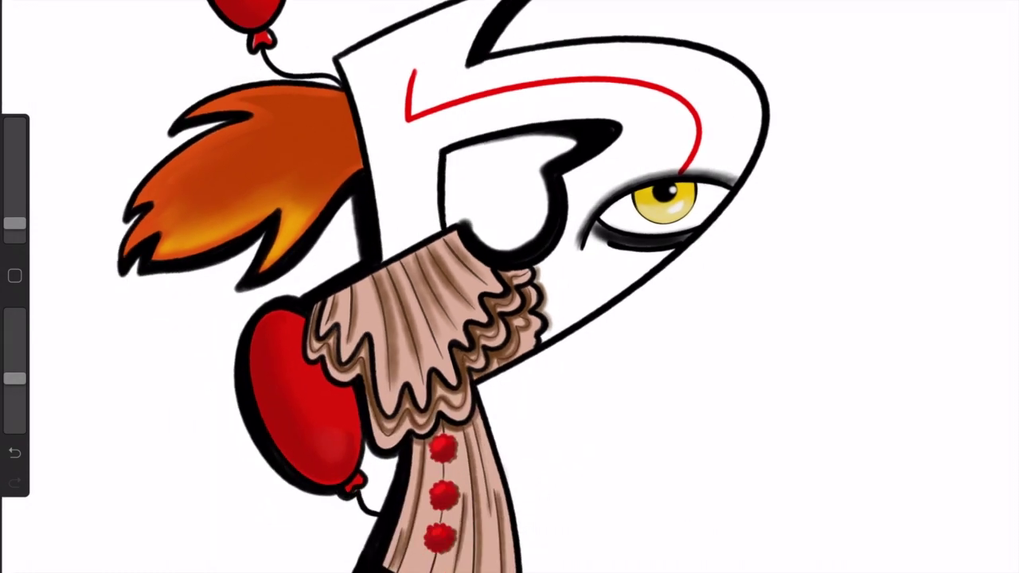
- Trace over the head's upper-left outline, then return to Layer 3
scroll(510, 286, up, 3)
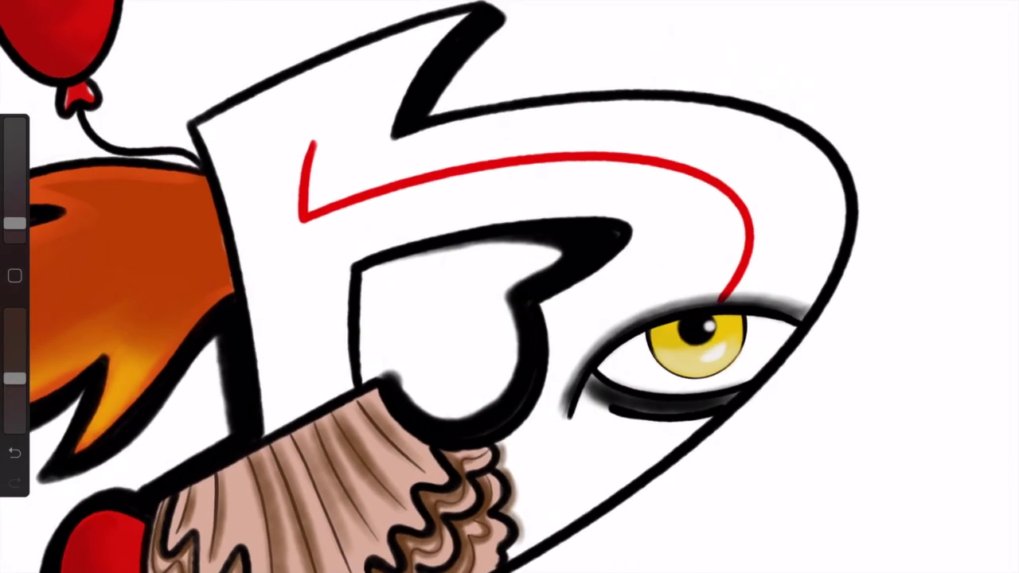
scroll(510, 287, down, 3)
scroll(509, 286, up, 2)
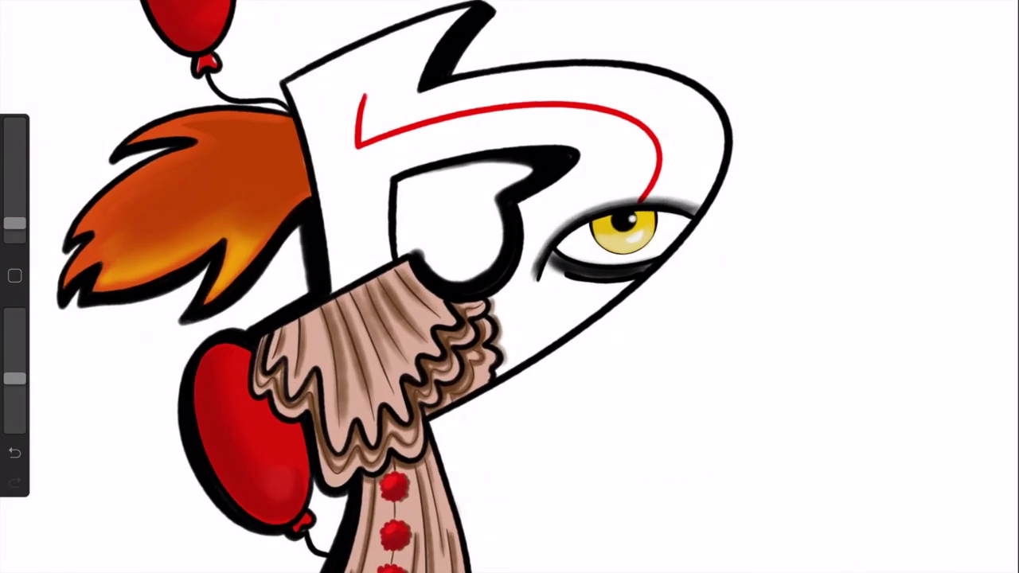
mouse_move(284, 103)
mouse_down()
mouse_move(335, 51)
mouse_move(469, 8)
mouse_up()
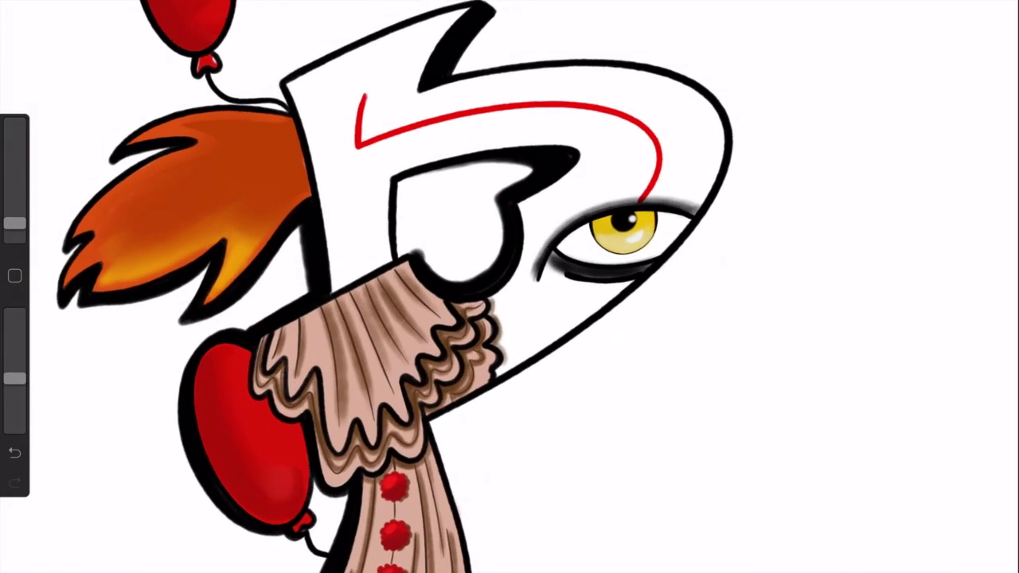
click(995, 12)
click(951, 11)
click(820, 125)
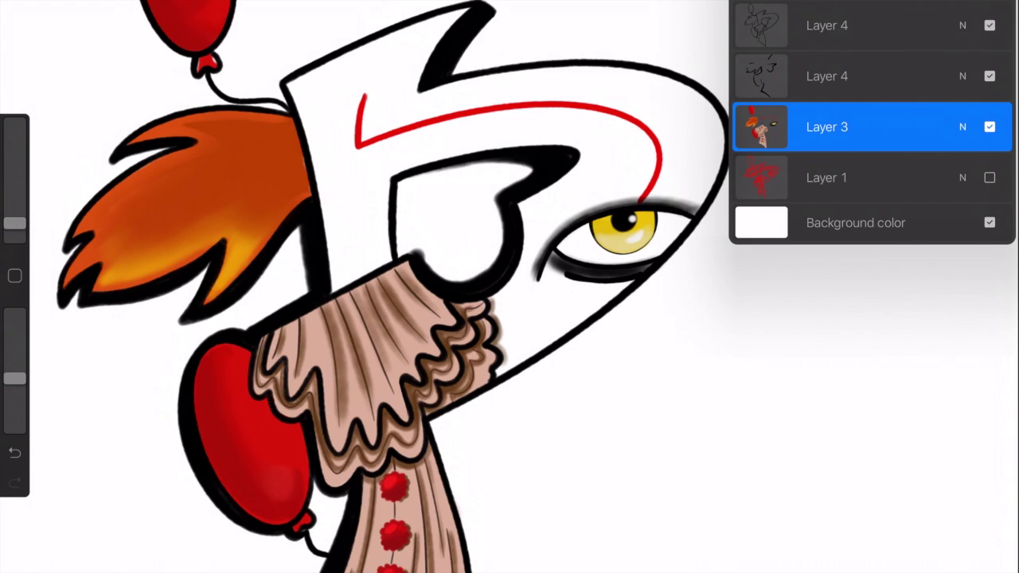
- Raise brush opacity and streak light highlight strands through the orange hair
scroll(509, 287, up, 3)
drag(14, 379, 14, 355)
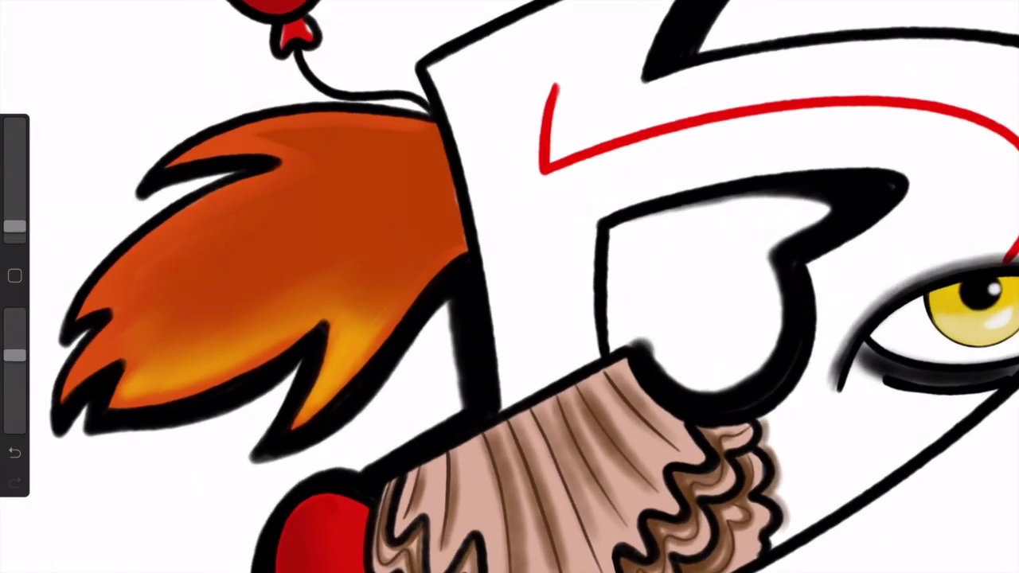
drag(231, 342, 302, 312)
drag(213, 354, 299, 309)
drag(201, 344, 260, 310)
drag(103, 353, 205, 316)
drag(117, 333, 176, 314)
mouse_move(107, 291)
mouse_down()
mouse_move(209, 203)
mouse_move(207, 216)
mouse_up()
mouse_move(231, 140)
mouse_down()
mouse_move(337, 129)
mouse_move(330, 137)
mouse_up()
drag(300, 127, 339, 120)
- Open Layer 3's options, close the layer list and make the brush slightly larger
scroll(510, 287, down, 5)
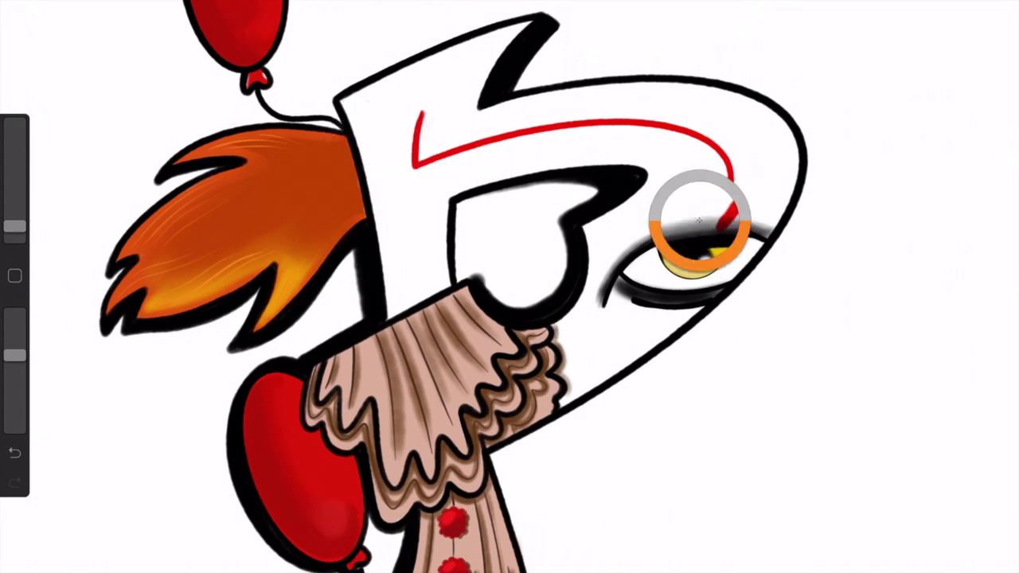
click(761, 127)
click(510, 446)
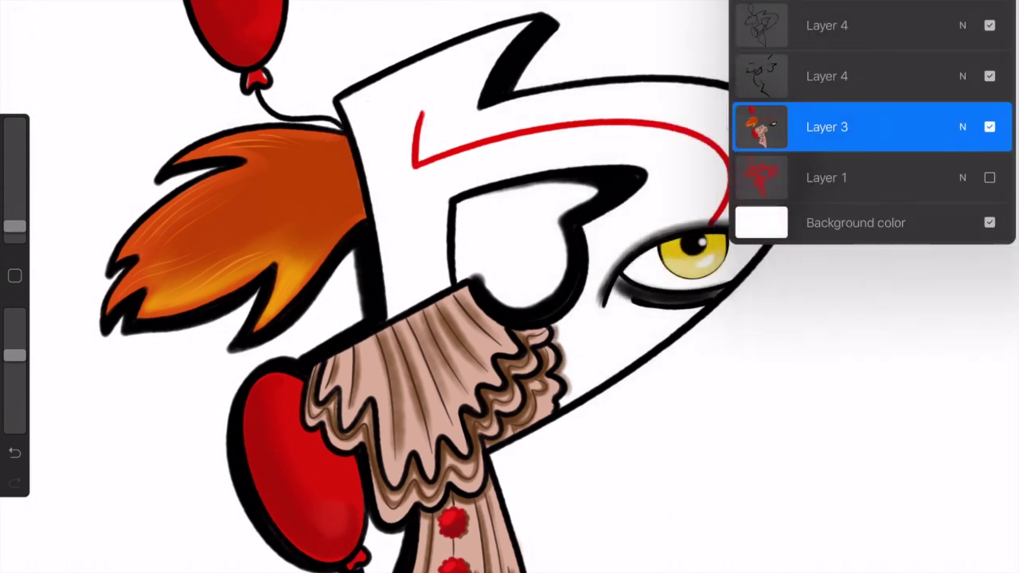
drag(15, 226, 14, 209)
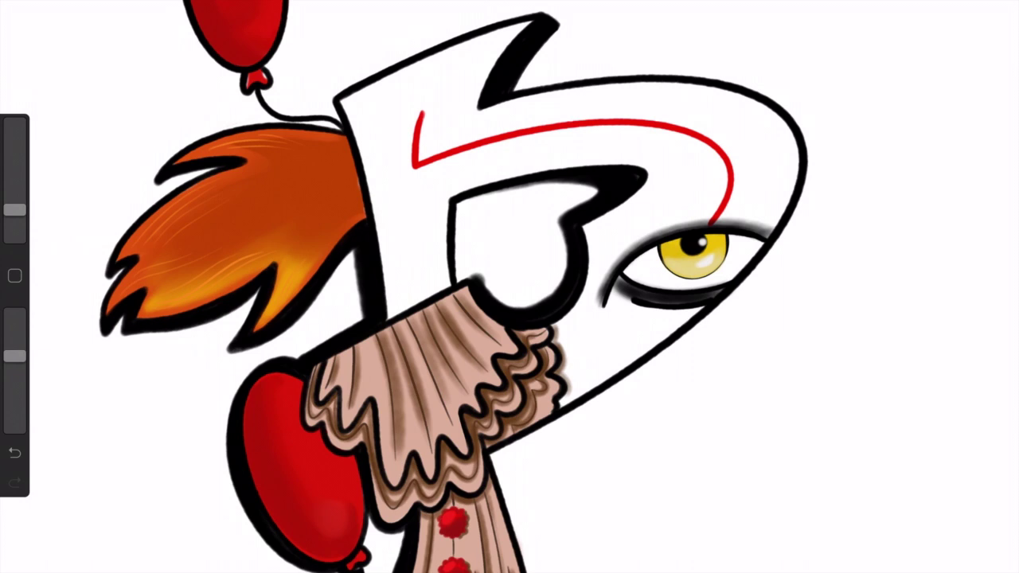
scroll(510, 287, up, 5)
- Airbrush soft grey shading under the lower eyelid and grey speckles along the head's curved edge
drag(673, 62, 787, 116)
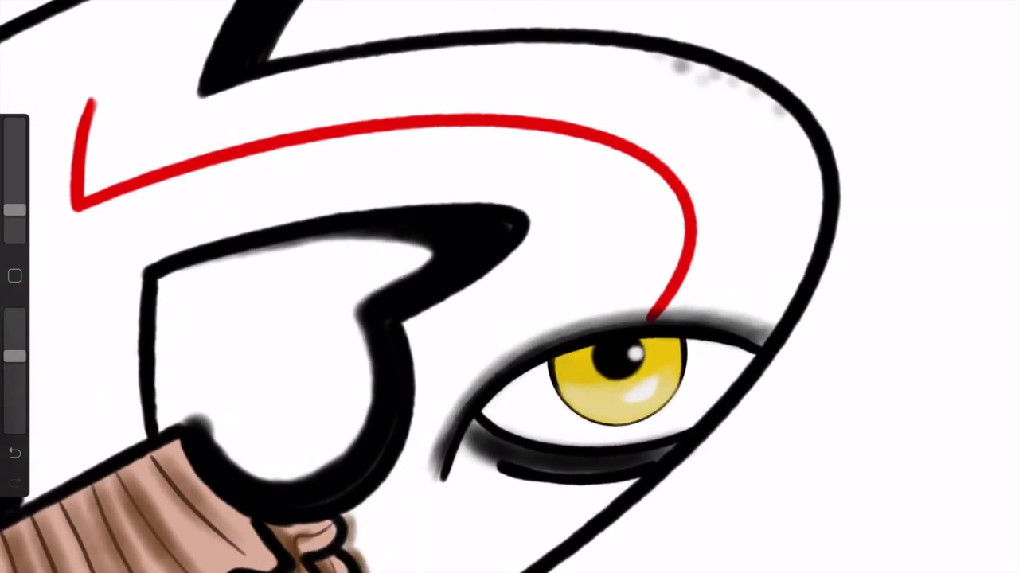
mouse_move(470, 463)
mouse_down()
mouse_move(571, 503)
mouse_move(526, 486)
mouse_move(456, 487)
mouse_up()
mouse_move(562, 481)
mouse_down()
mouse_move(599, 504)
mouse_move(467, 454)
mouse_up()
drag(14, 211, 15, 206)
click(734, 106)
click(776, 140)
click(751, 155)
click(744, 153)
click(644, 70)
click(804, 179)
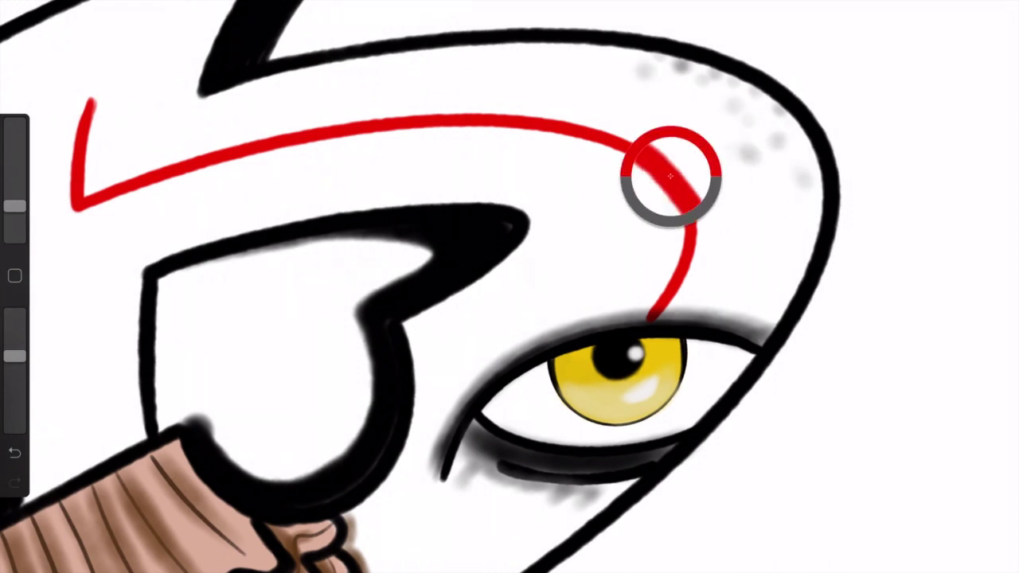
- Thicken the left end of the red face-paint line with a smaller, more opaque brush
drag(14, 205, 14, 222)
drag(14, 356, 15, 313)
mouse_move(92, 92)
mouse_down()
mouse_move(86, 192)
mouse_move(446, 110)
mouse_move(699, 208)
mouse_move(662, 314)
mouse_up()
click(623, 318)
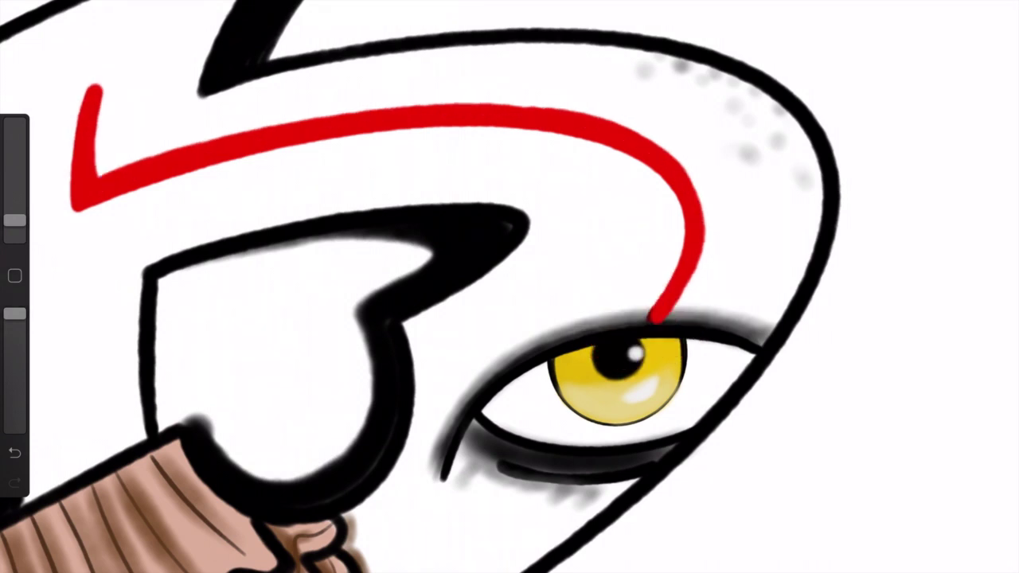
click(668, 297)
click(14, 453)
- Retrace the red line's lower part so it joins the eye
drag(14, 314, 15, 343)
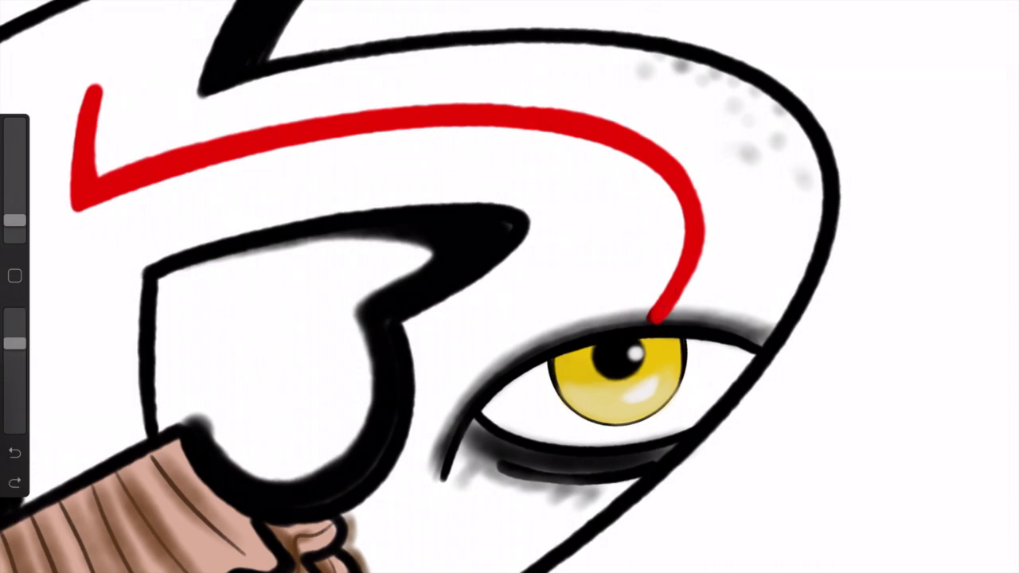
drag(14, 220, 14, 207)
mouse_move(654, 317)
mouse_down()
mouse_move(686, 280)
mouse_move(685, 232)
mouse_up()
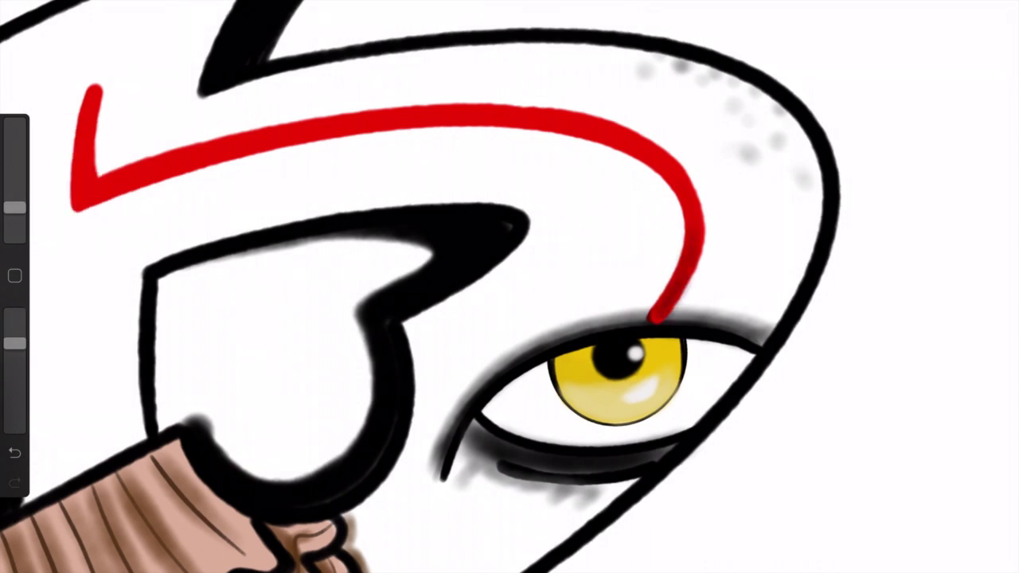
mouse_move(655, 167)
mouse_down()
mouse_move(682, 262)
mouse_move(678, 199)
mouse_move(637, 143)
mouse_up()
click(14, 275)
click(631, 317)
drag(629, 313, 692, 318)
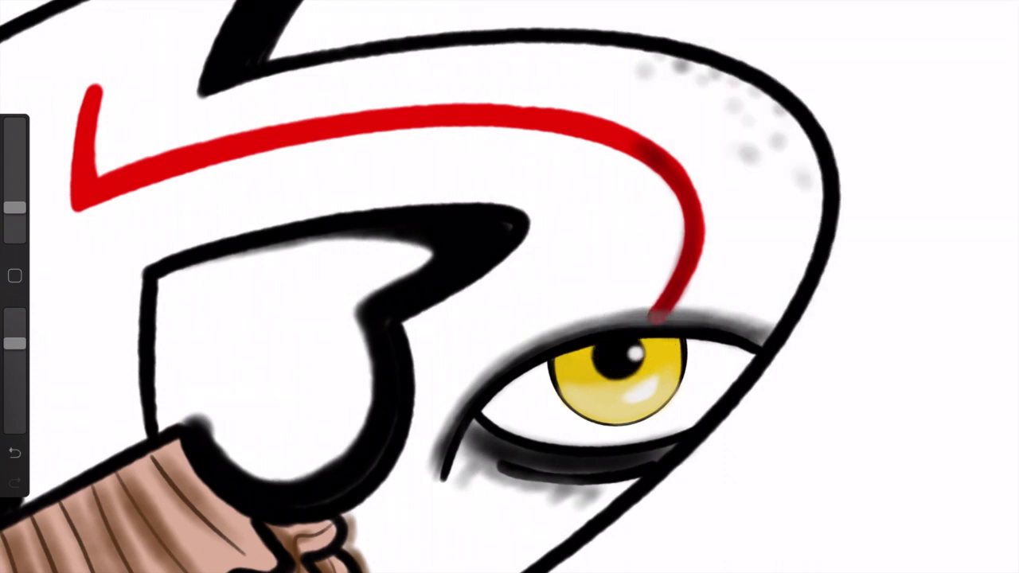
- Set up a thin 2% grey brush at lower opacity
click(995, 16)
drag(14, 207, 14, 221)
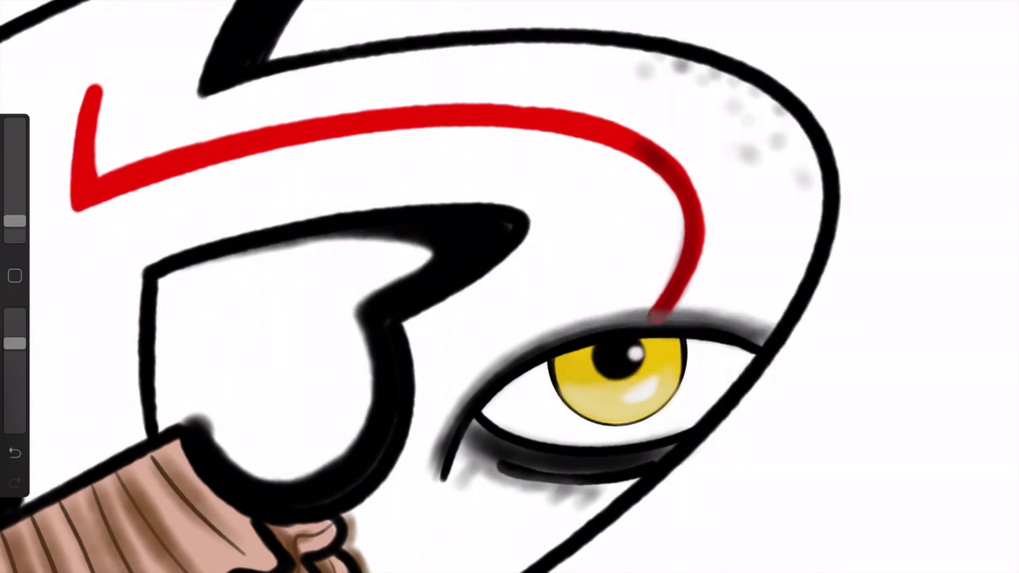
click(995, 16)
click(995, 16)
click(14, 453)
click(14, 483)
drag(15, 343, 14, 374)
drag(14, 221, 14, 227)
drag(14, 375, 15, 379)
- Draw a thin grey line from the eye up over the head, ending in a hook
mouse_move(442, 371)
mouse_down()
mouse_move(613, 191)
mouse_move(774, 155)
mouse_up()
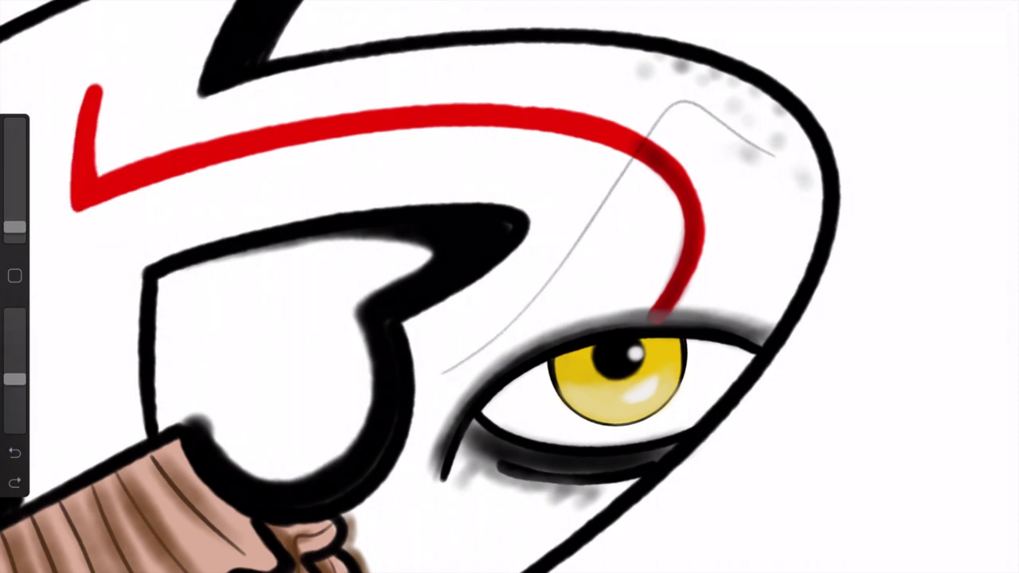
key(ctrl+z)
drag(457, 365, 800, 195)
key(ctrl+z)
drag(462, 366, 723, 160)
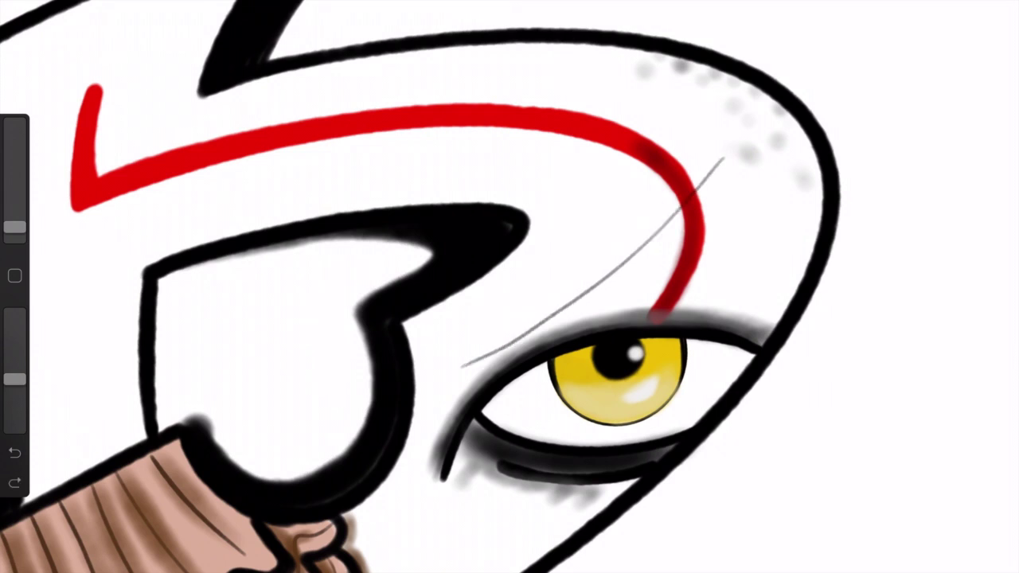
key(ctrl+z)
drag(466, 350, 784, 199)
scroll(509, 286, down, 3)
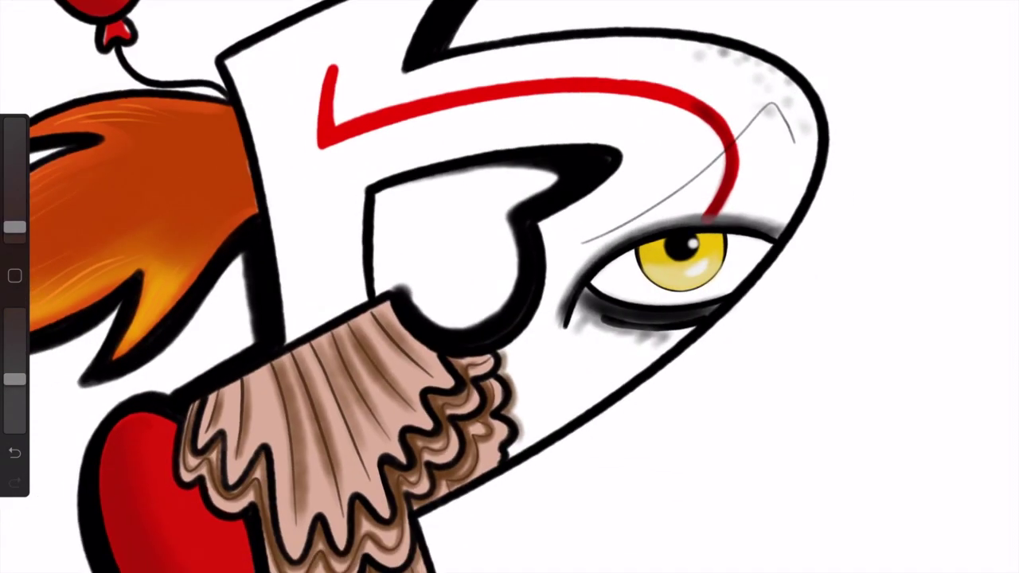
scroll(509, 286, down, 3)
scroll(509, 287, up, 2)
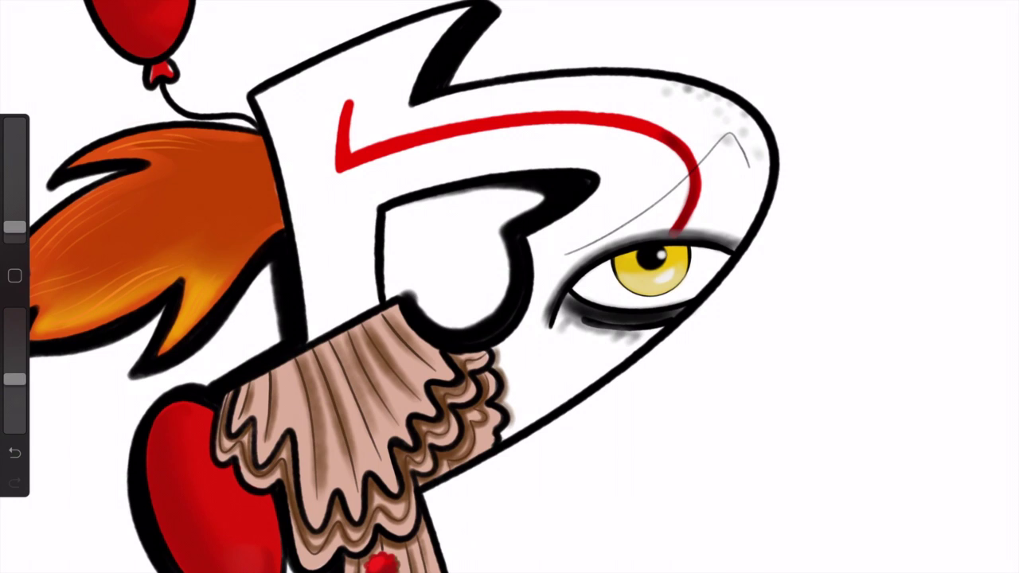
scroll(510, 286, up, 3)
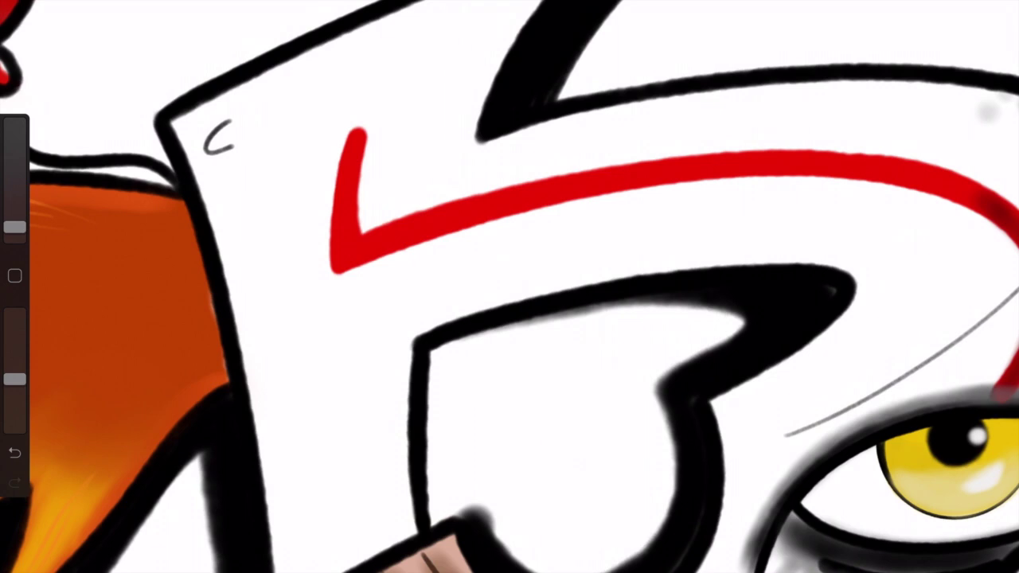
- Undo the stray stroke and raise the brush size and opacity
key(ctrl+z)
drag(14, 226, 14, 219)
drag(14, 379, 15, 313)
drag(15, 220, 14, 222)
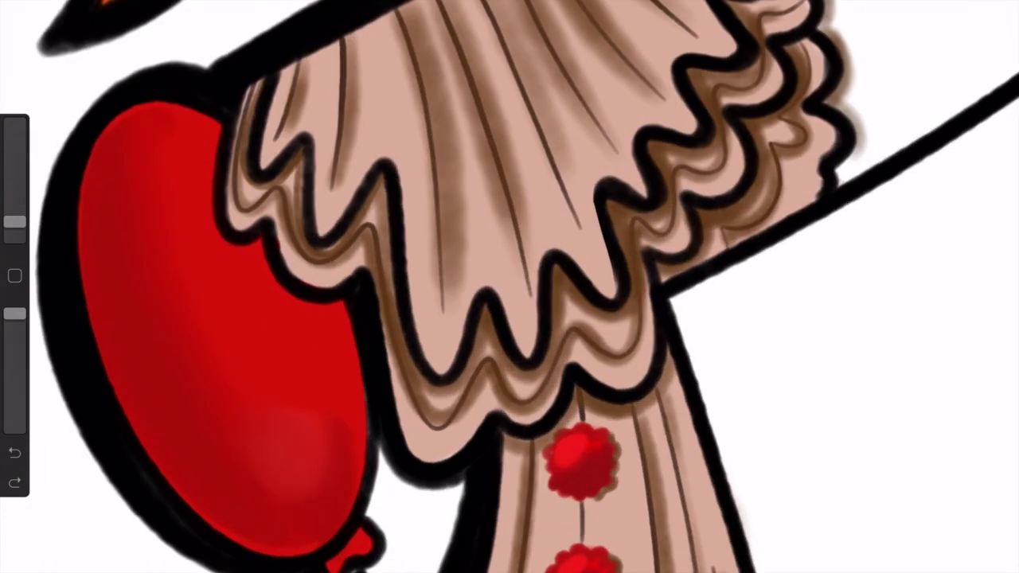
- Sign the lower red balloon, adding a small halo above the signature
drag(203, 477, 262, 402)
drag(239, 446, 299, 382)
key(ctrl+z)
drag(15, 221, 14, 229)
drag(219, 493, 236, 396)
drag(207, 470, 284, 421)
drag(296, 424, 290, 452)
drag(303, 415, 304, 426)
drag(311, 414, 326, 354)
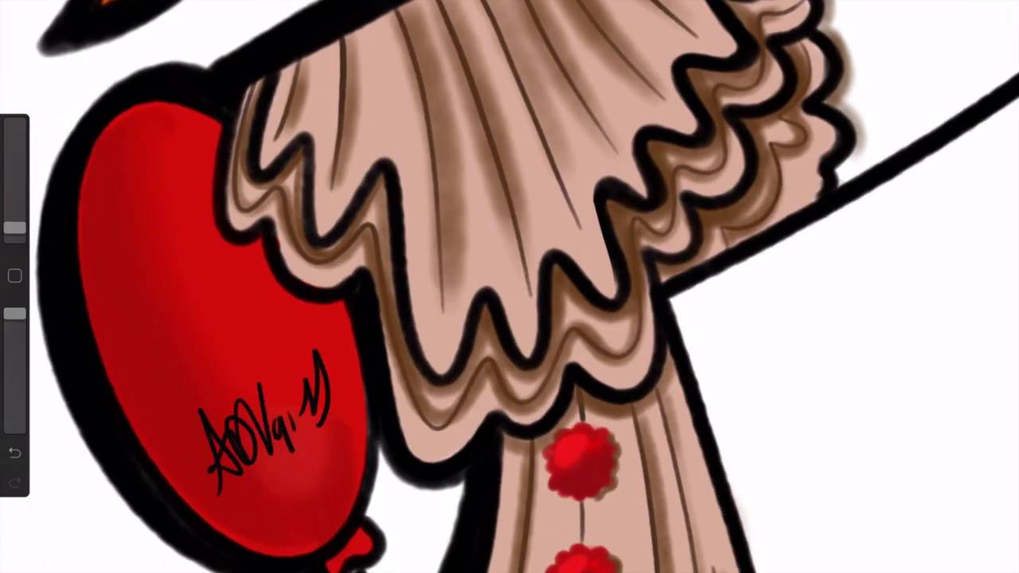
mouse_move(208, 394)
mouse_down()
mouse_move(275, 352)
mouse_move(207, 382)
mouse_up()
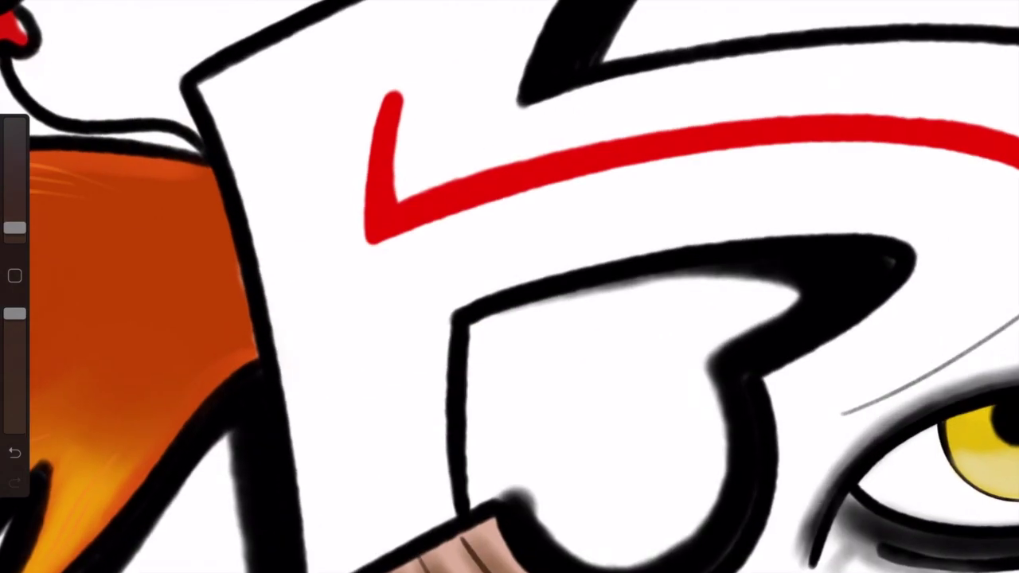
- Hand-letter 'YOU CAN' along the left edge of the white head
key(ctrl+z)
drag(259, 111, 254, 131)
key(ctrl+z)
drag(278, 183, 266, 209)
key(ctrl+z)
key(ctrl+z)
drag(241, 133, 274, 145)
drag(272, 181, 293, 191)
key(ctrl+z)
drag(262, 229, 299, 217)
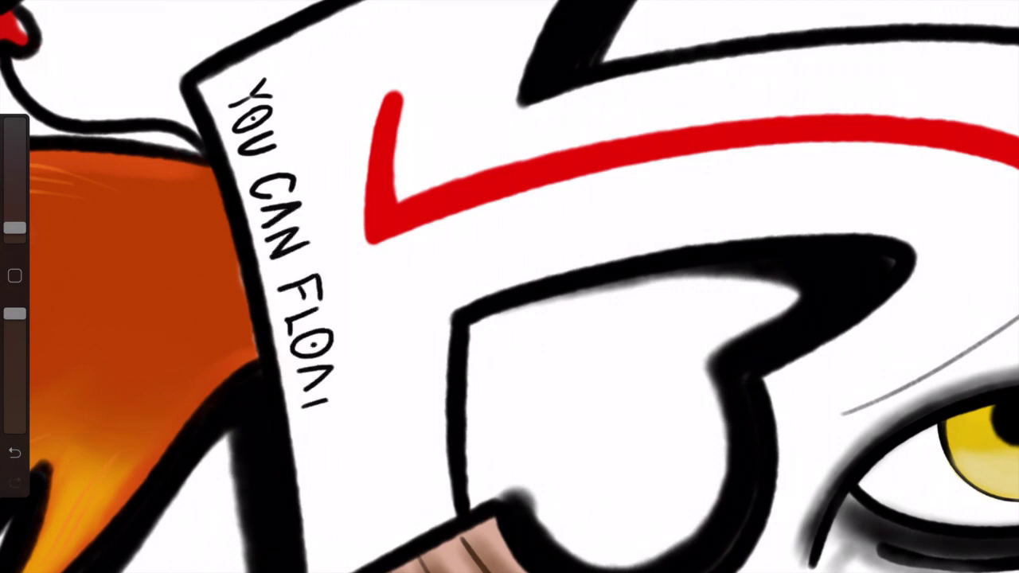
- Finish the caption with 'FLOAT TOO' and underline 'TOO'
drag(347, 437, 347, 459)
drag(347, 469, 344, 471)
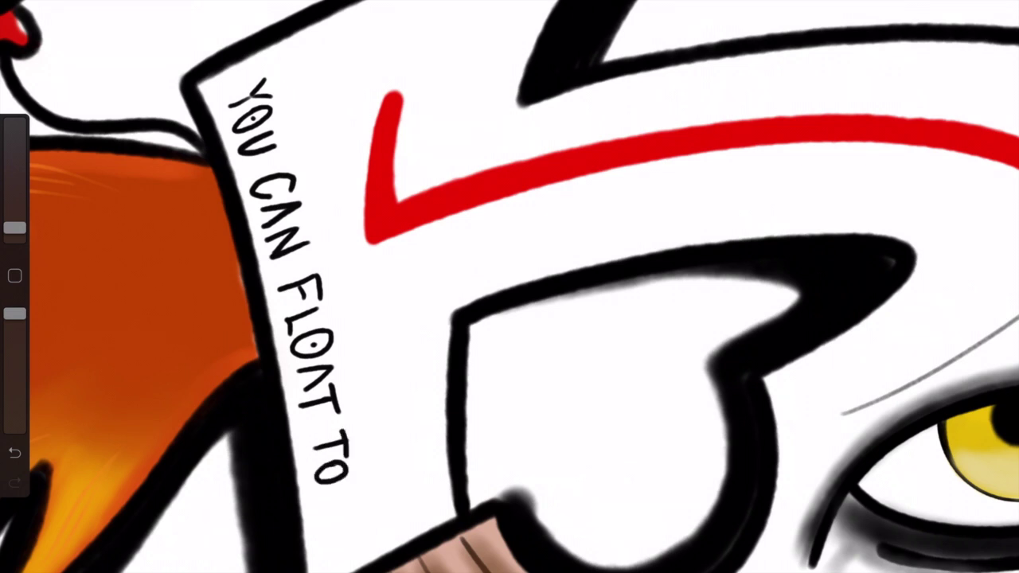
drag(307, 437, 317, 530)
key(ctrl+z)
scroll(509, 287, down, 5)
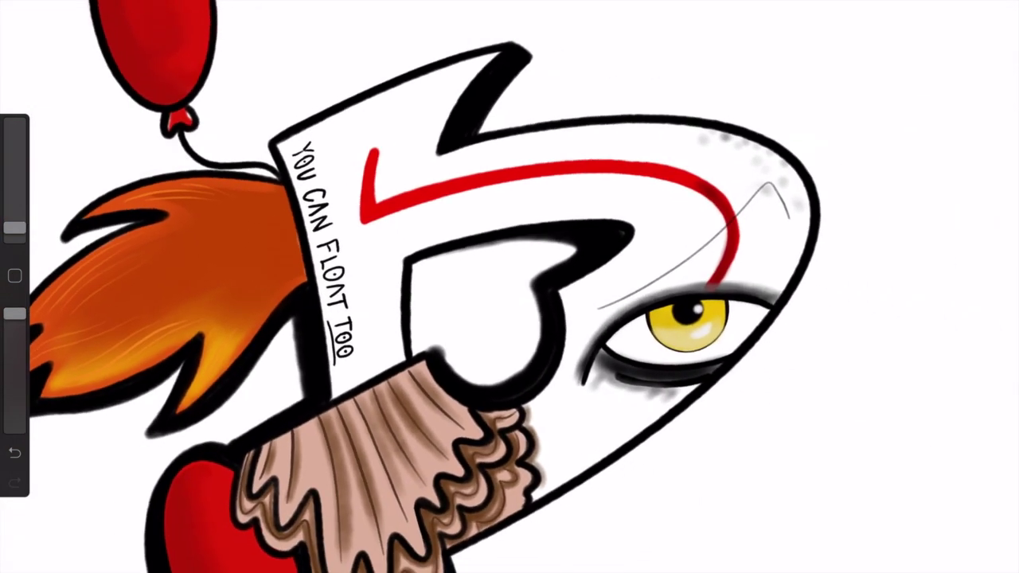
click(999, 16)
- Undo the last top-balloon stroke, adjust brush size and opacity, and zoom out to review the clown
click(855, 70)
click(959, 16)
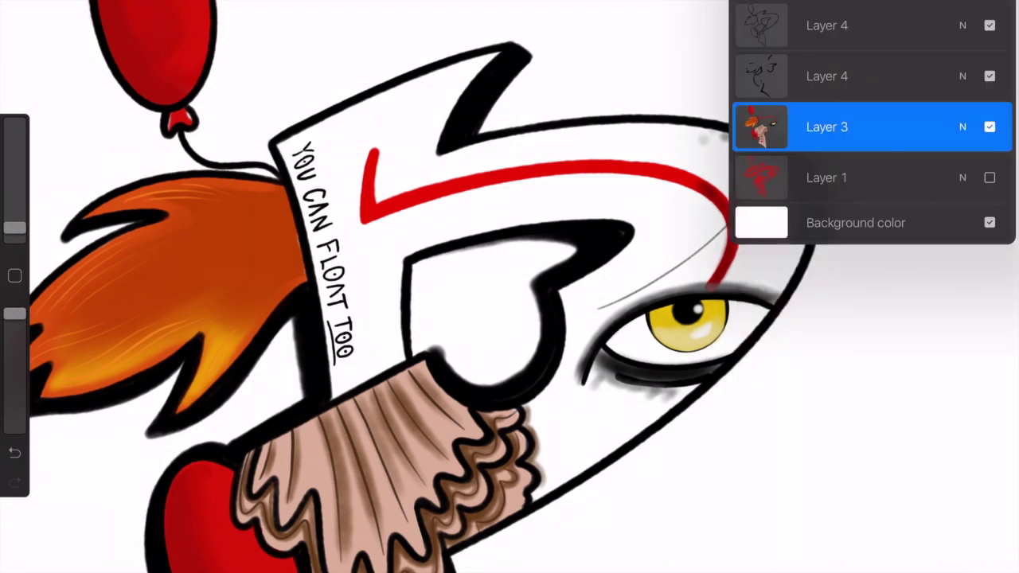
scroll(510, 287, down, 2)
scroll(509, 286, up, 3)
drag(14, 228, 15, 216)
key(ctrl+z)
drag(14, 314, 14, 363)
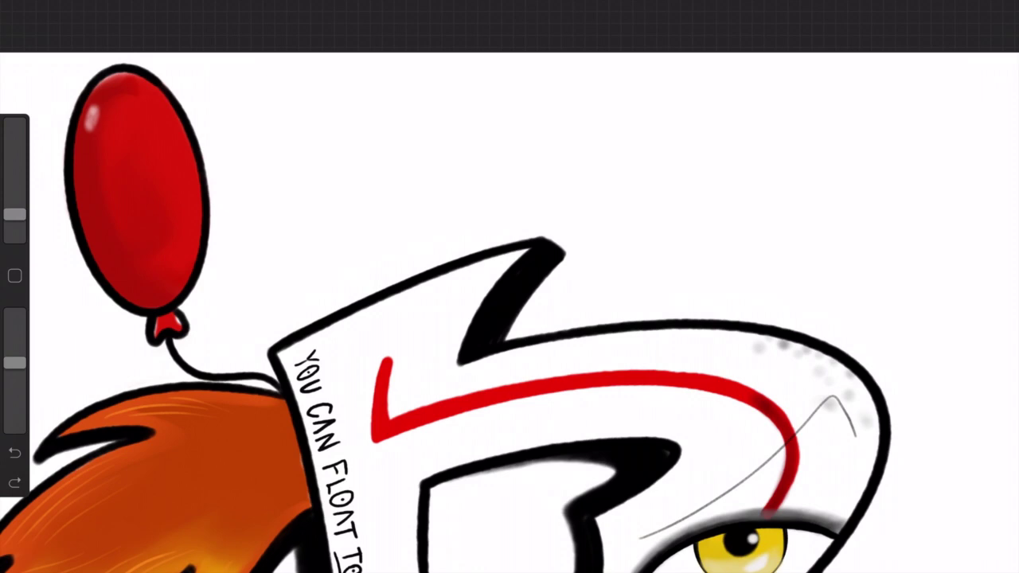
scroll(509, 287, down, 3)
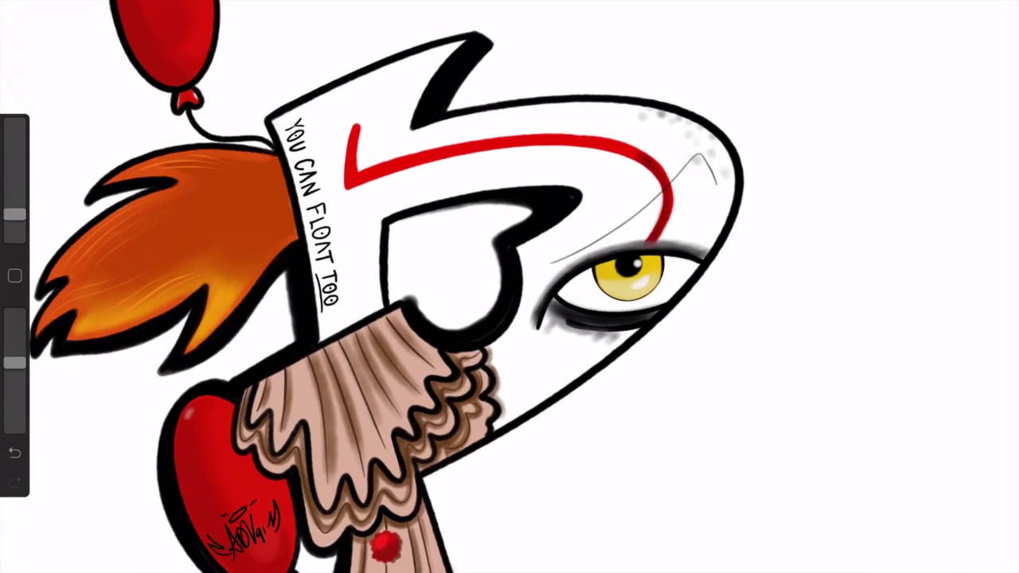
scroll(509, 287, down, 3)
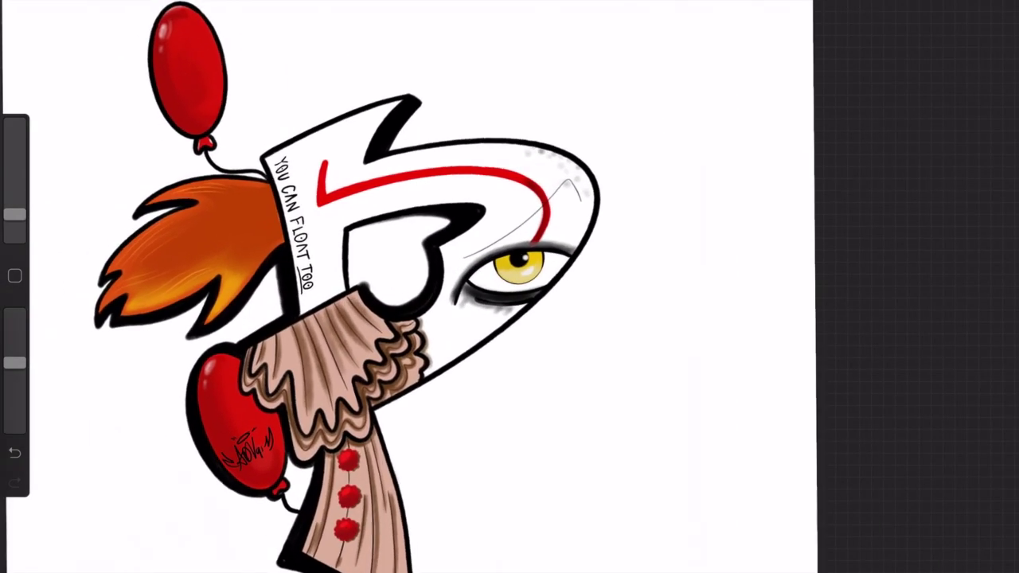